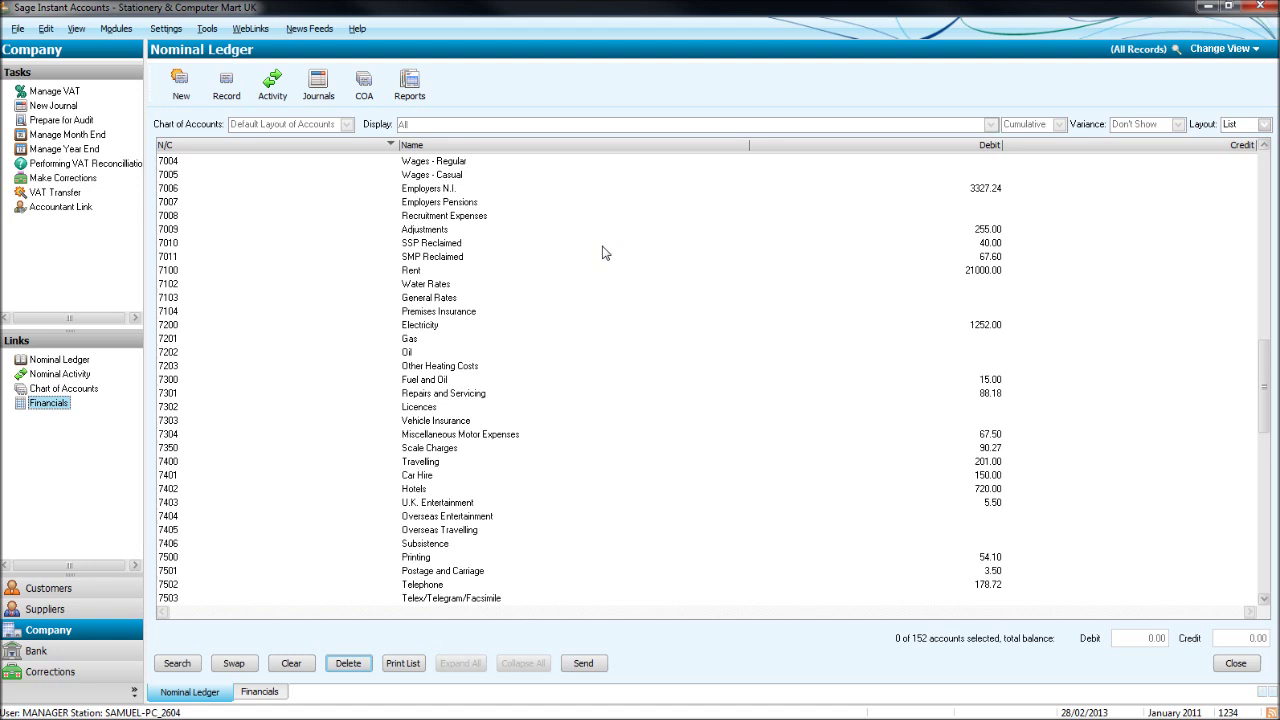
Step: Clear the Wages account selection and scroll the Nominal Ledger up toward account 4000
left_click(560, 166)
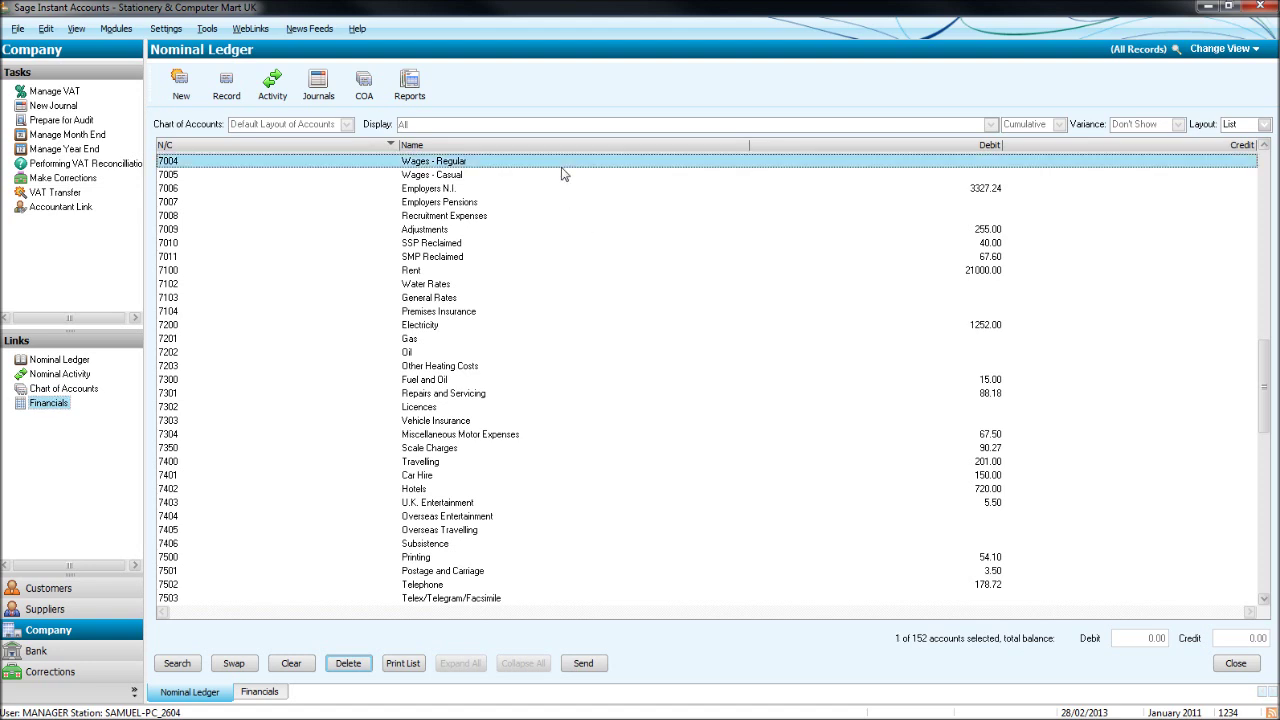
left_click(500, 174)
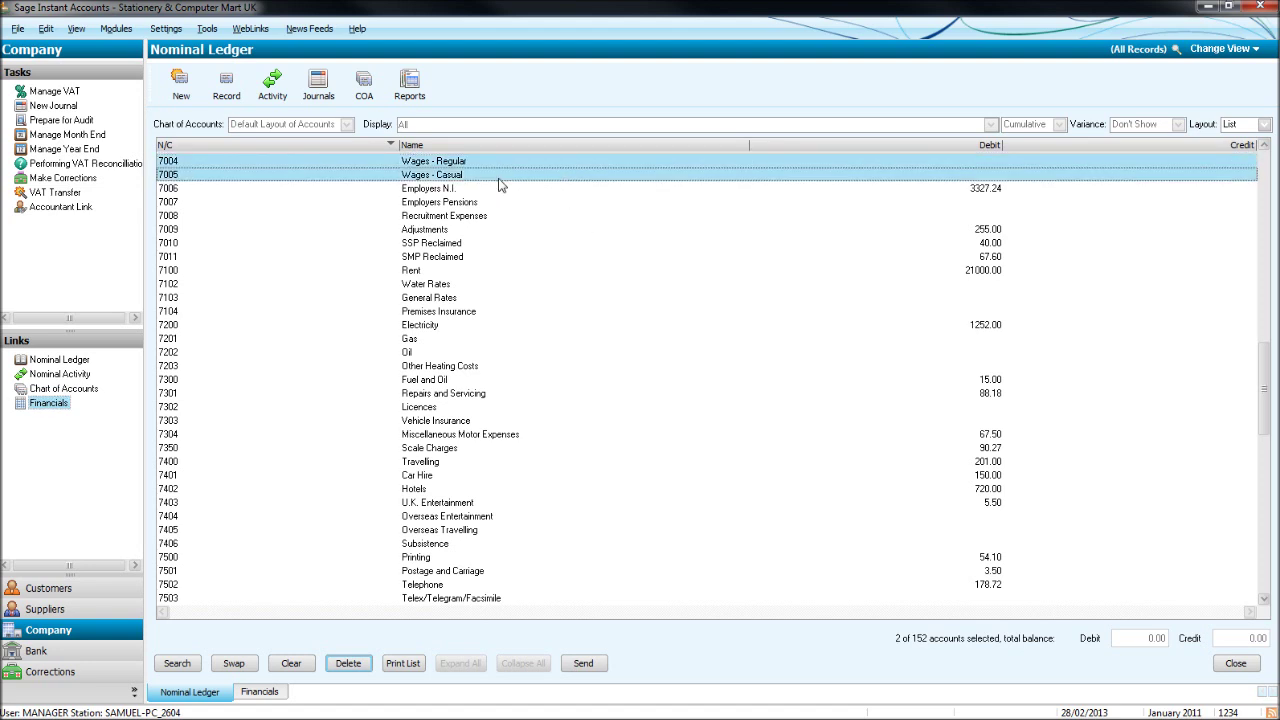
left_click(500, 174)
left_click(505, 162)
scroll(506, 196, "up", 1)
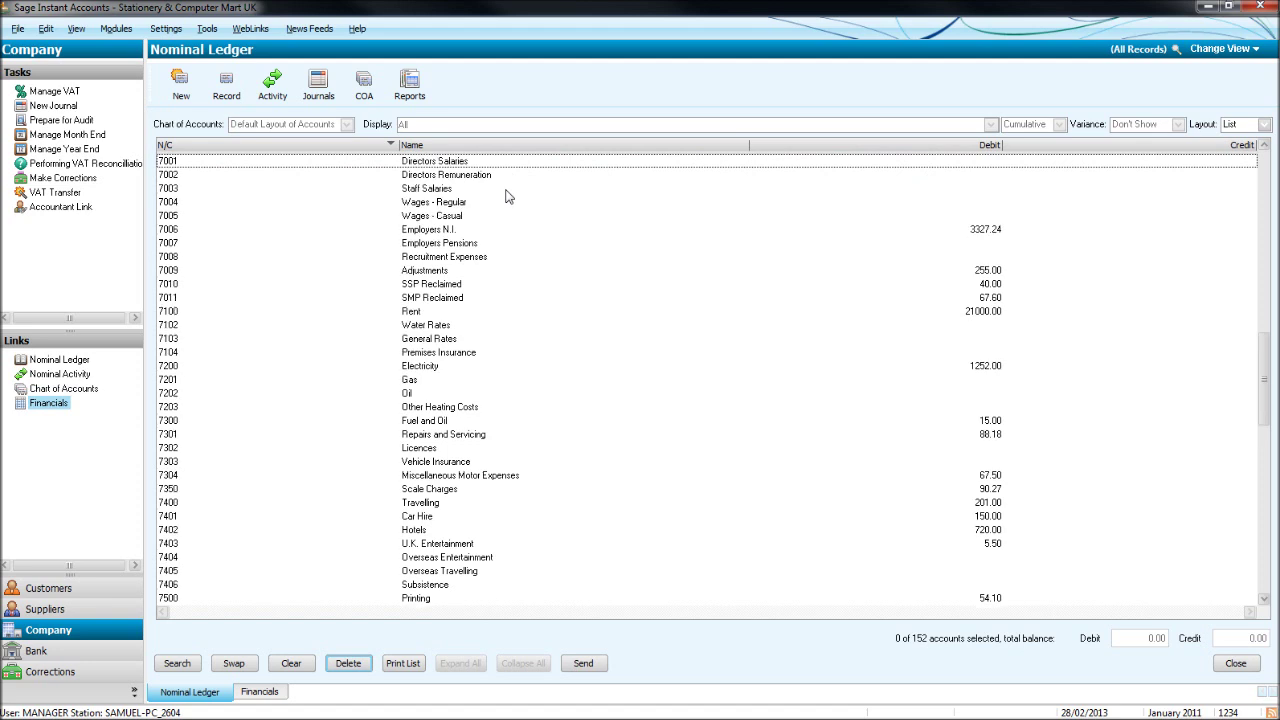
scroll(506, 196, "up", 8)
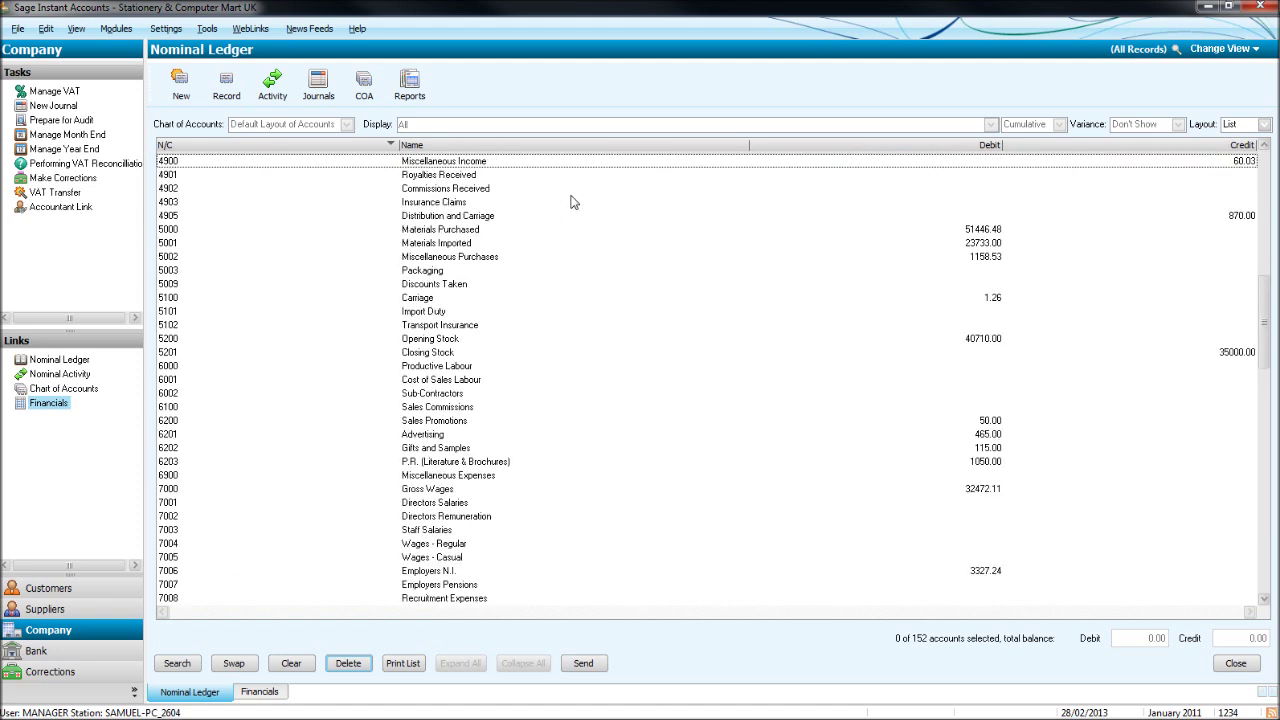
scroll(560, 198, "up", 5)
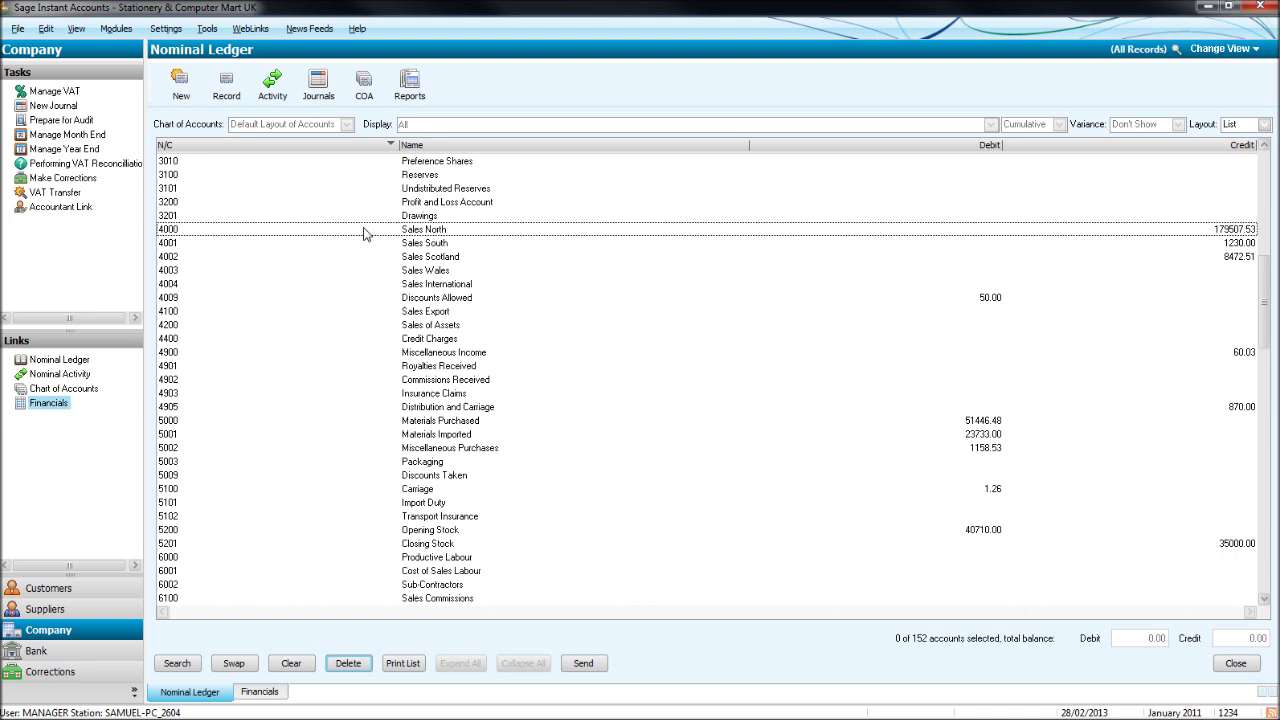
Step: Rename account 4000 from Sales North to Sales, save it, then select account 3201 Drawings
double_click(364, 233)
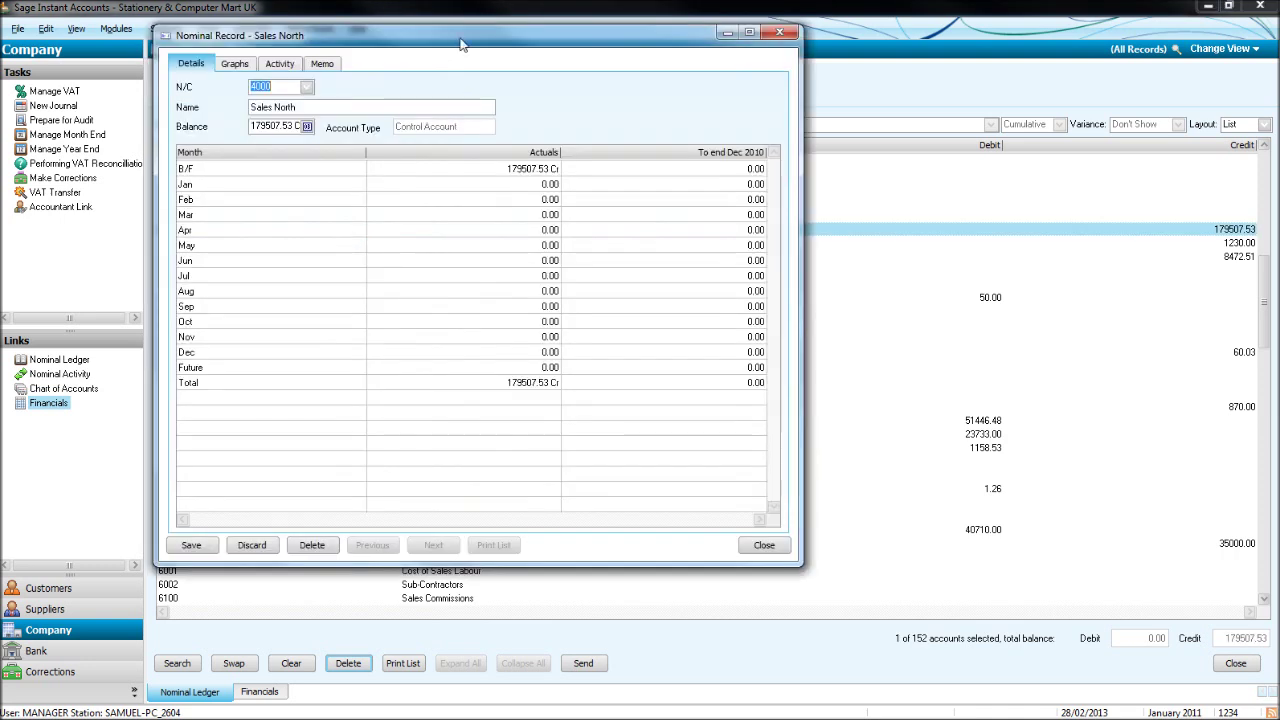
left_click_drag(464, 43, 597, 103)
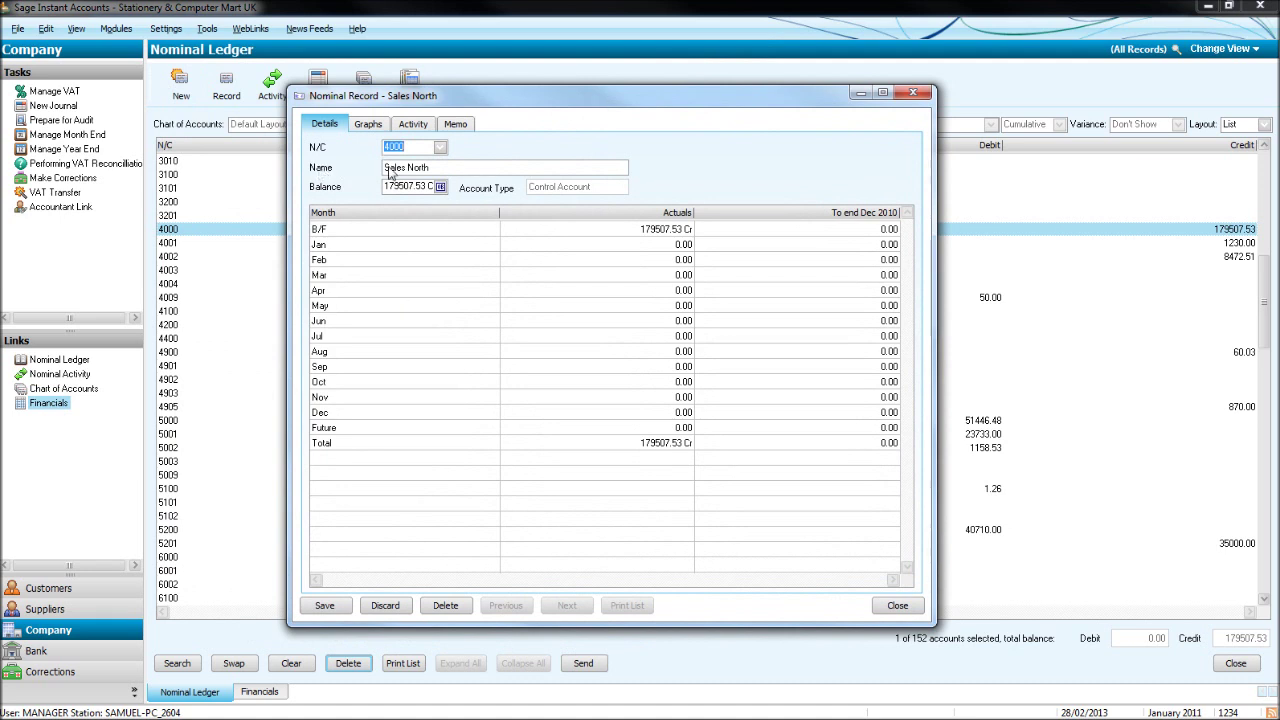
left_click(445, 169)
left_click(338, 607)
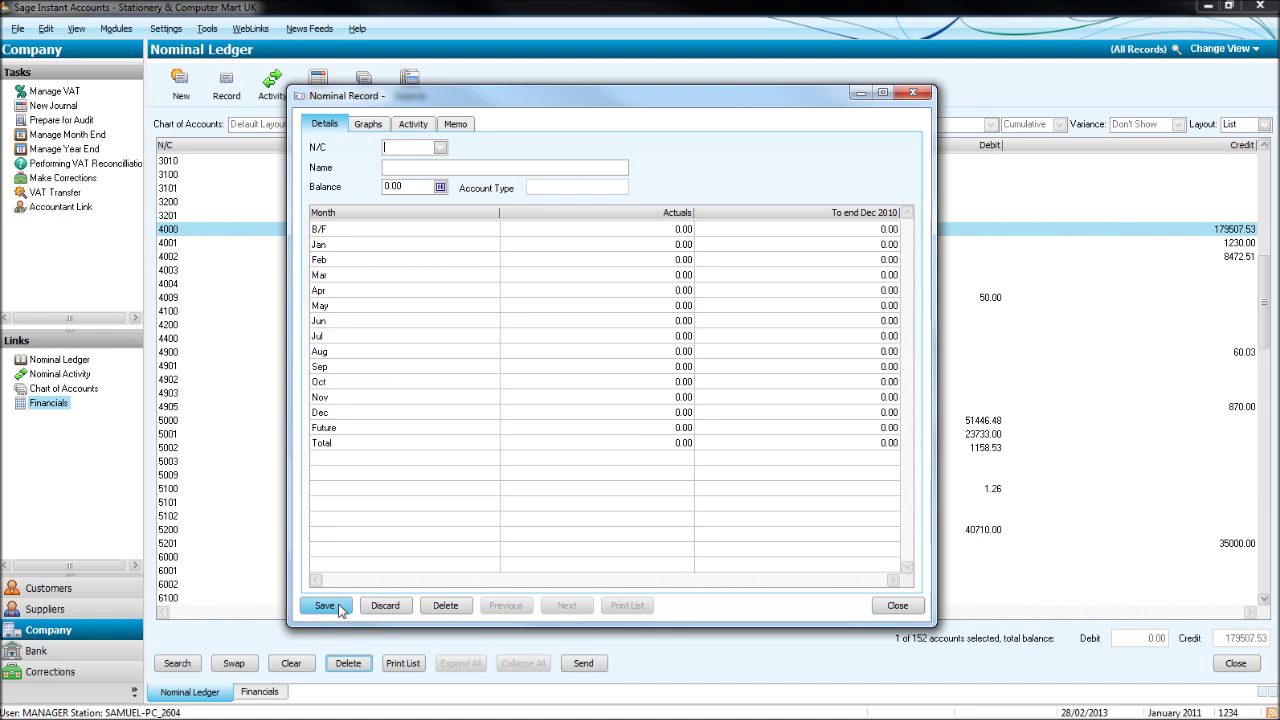
left_click(913, 94)
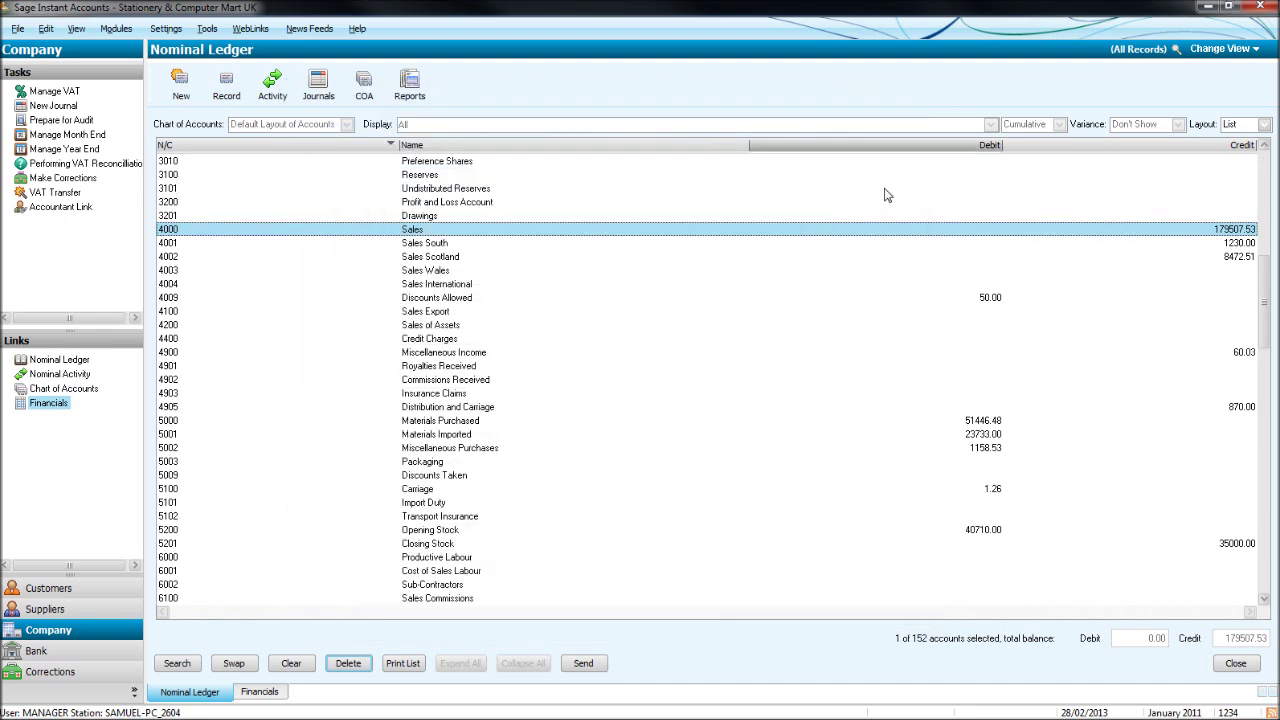
left_click(413, 236)
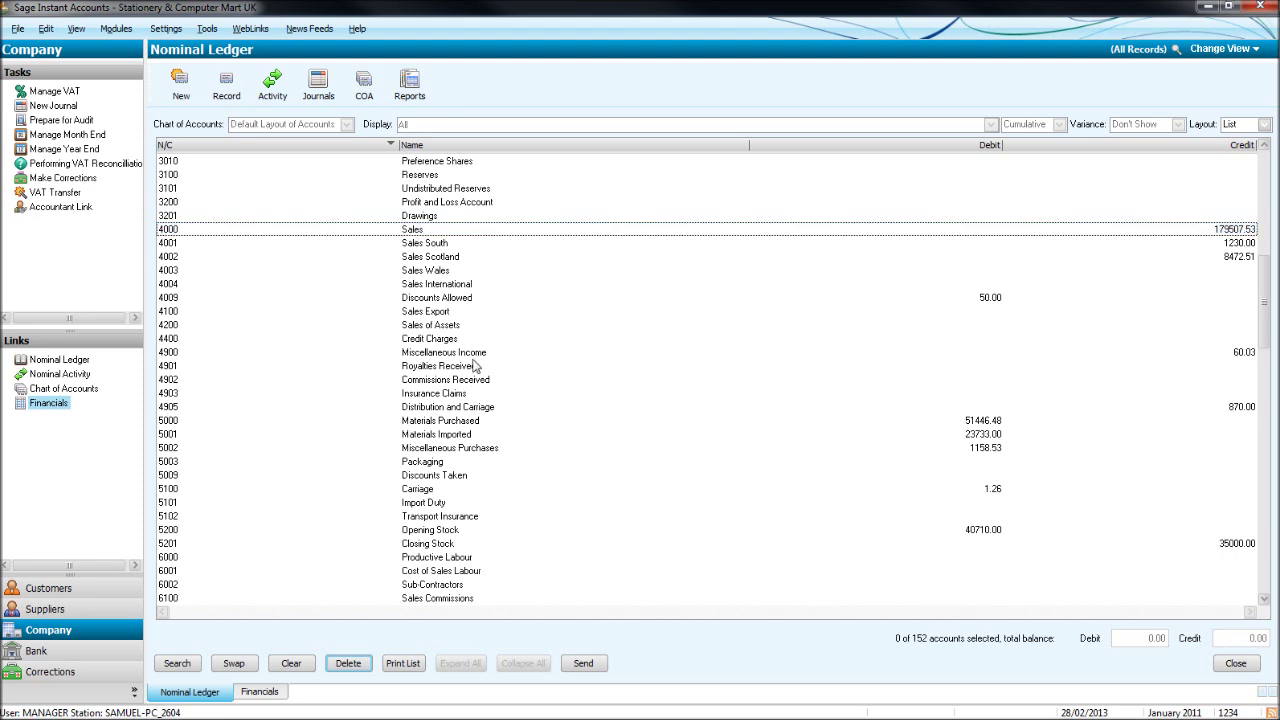
left_click(362, 217)
Step: Rename account 3201 to 'Drawings Boss A' and save the record
double_click(340, 220)
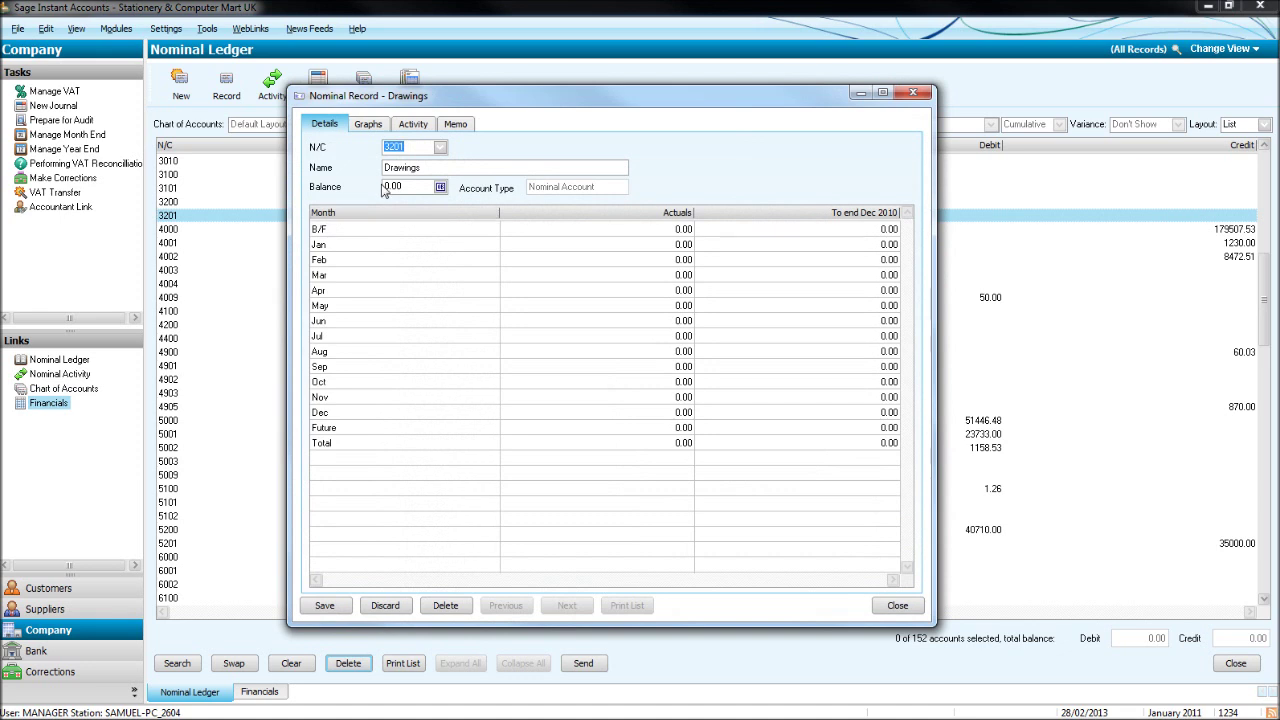
left_click(441, 166)
type("Boss A")
left_click(336, 605)
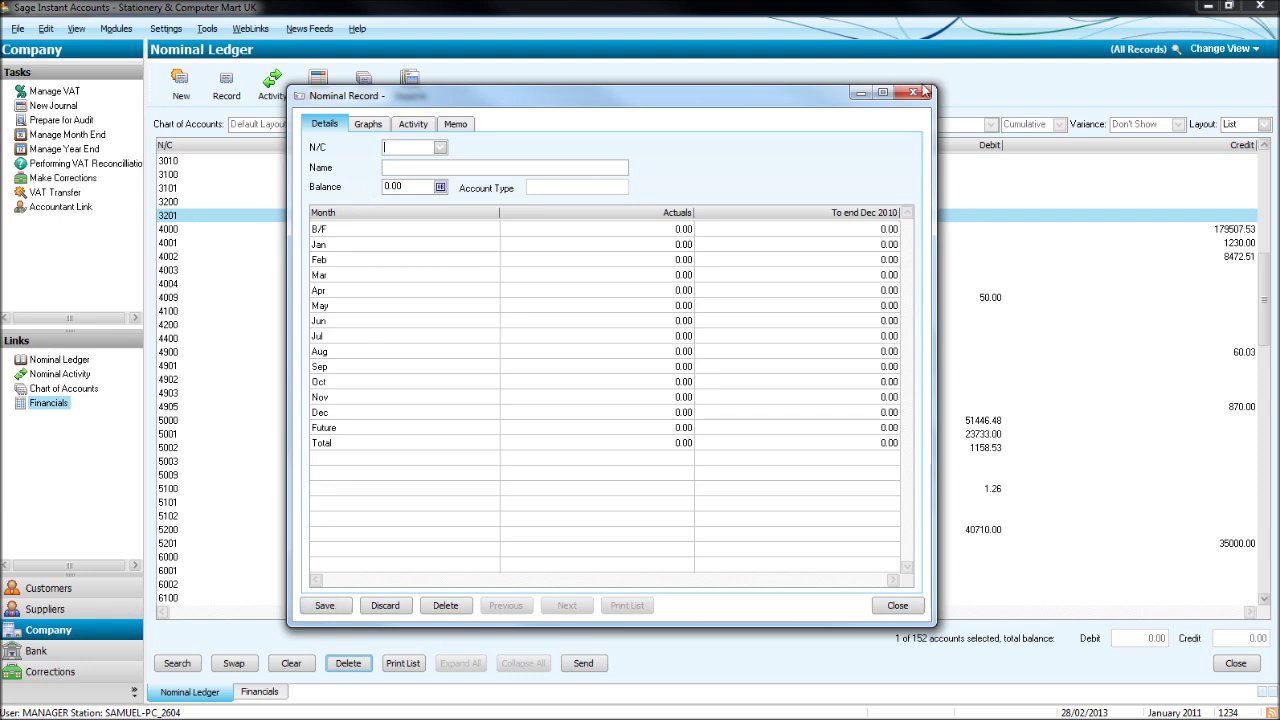
left_click(920, 95)
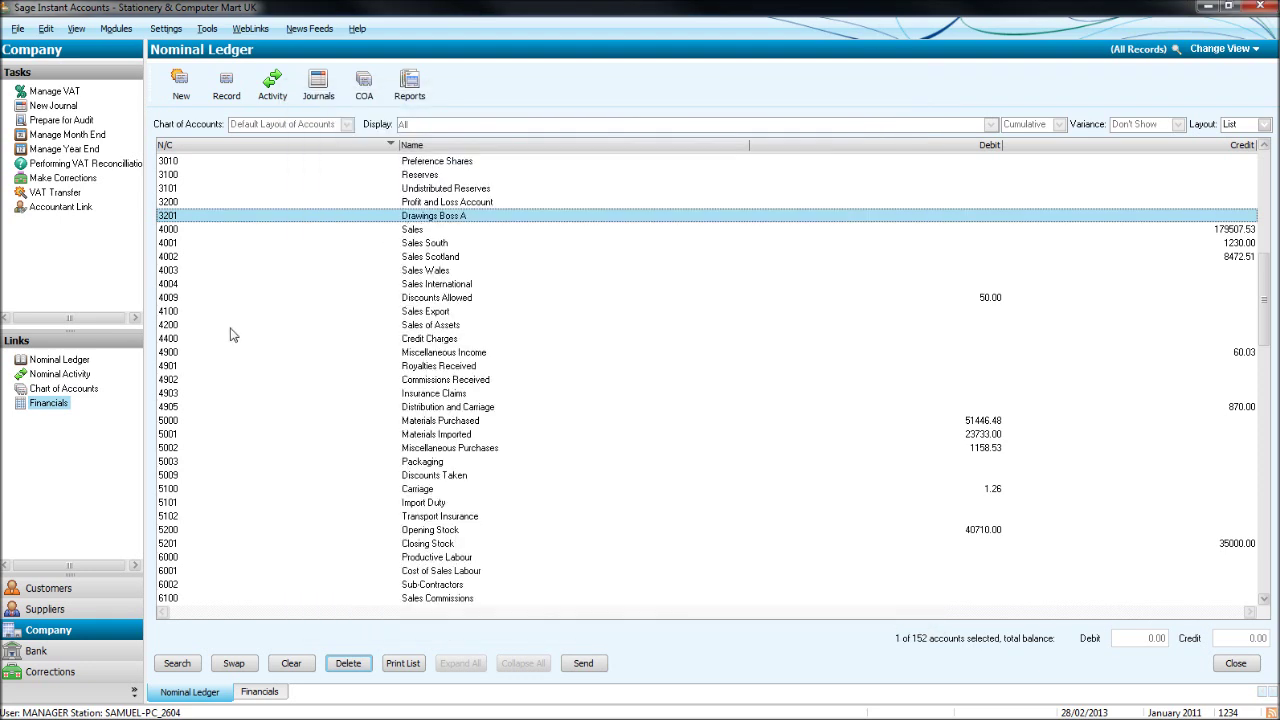
Step: Remove 'Boss A' to restore the name Drawings, save and close the record
double_click(358, 217)
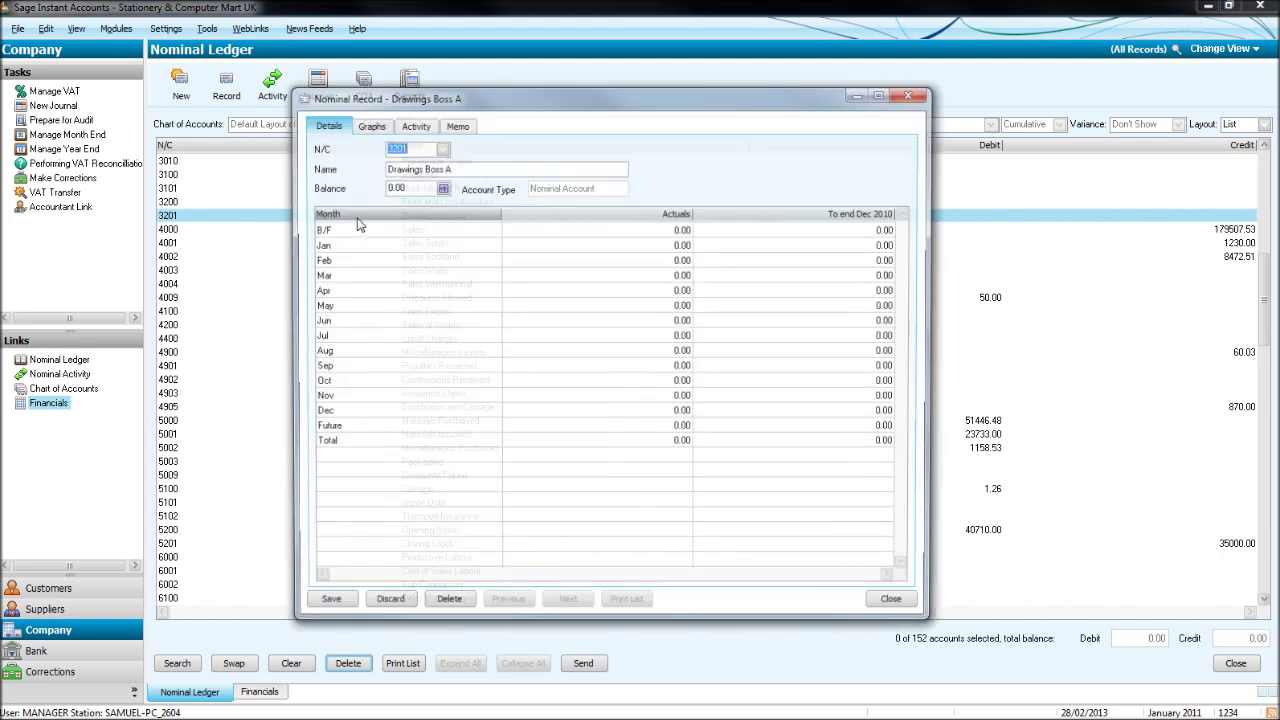
left_click_drag(465, 173, 425, 175)
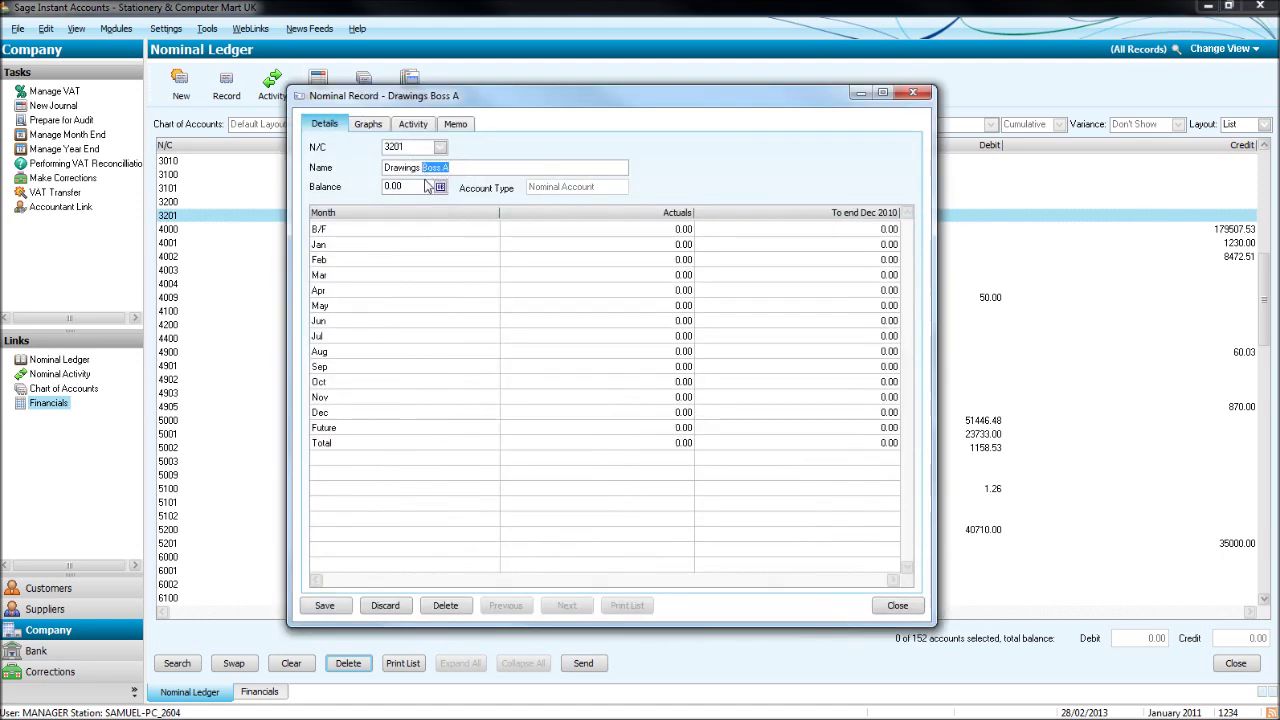
key("BackSpace")
key("BackSpace")
left_click(322, 600)
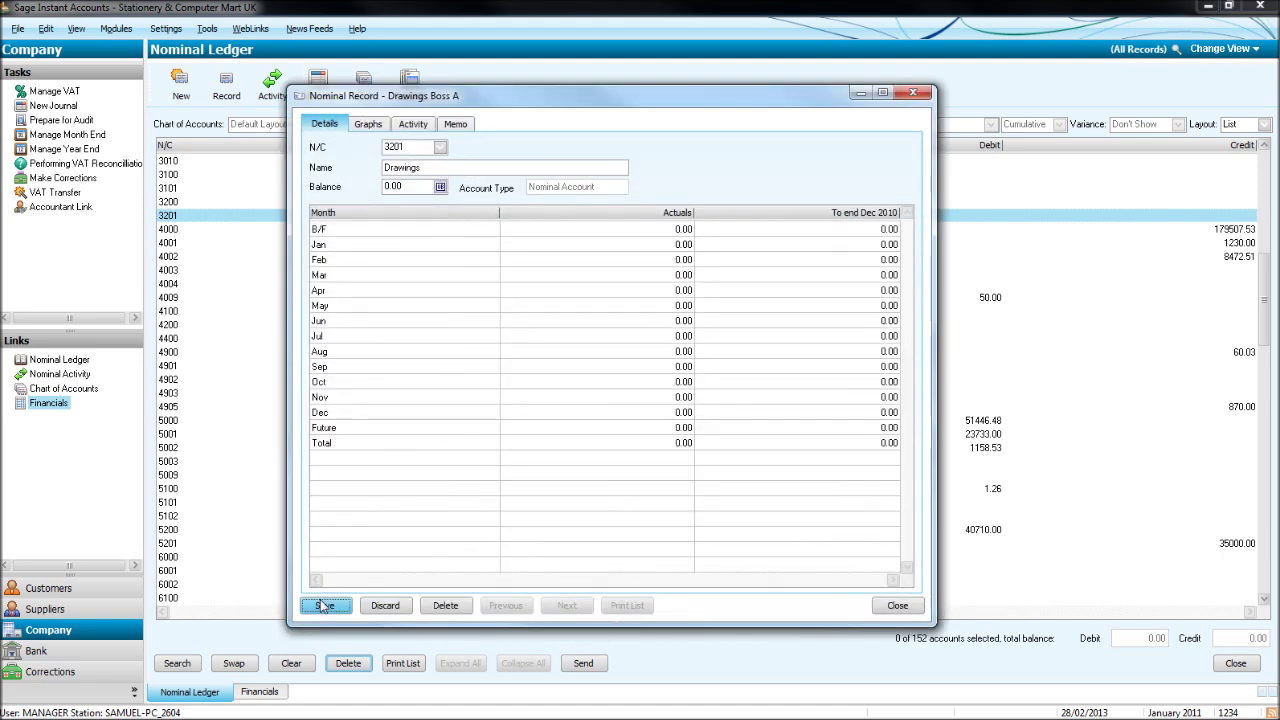
left_click(922, 96)
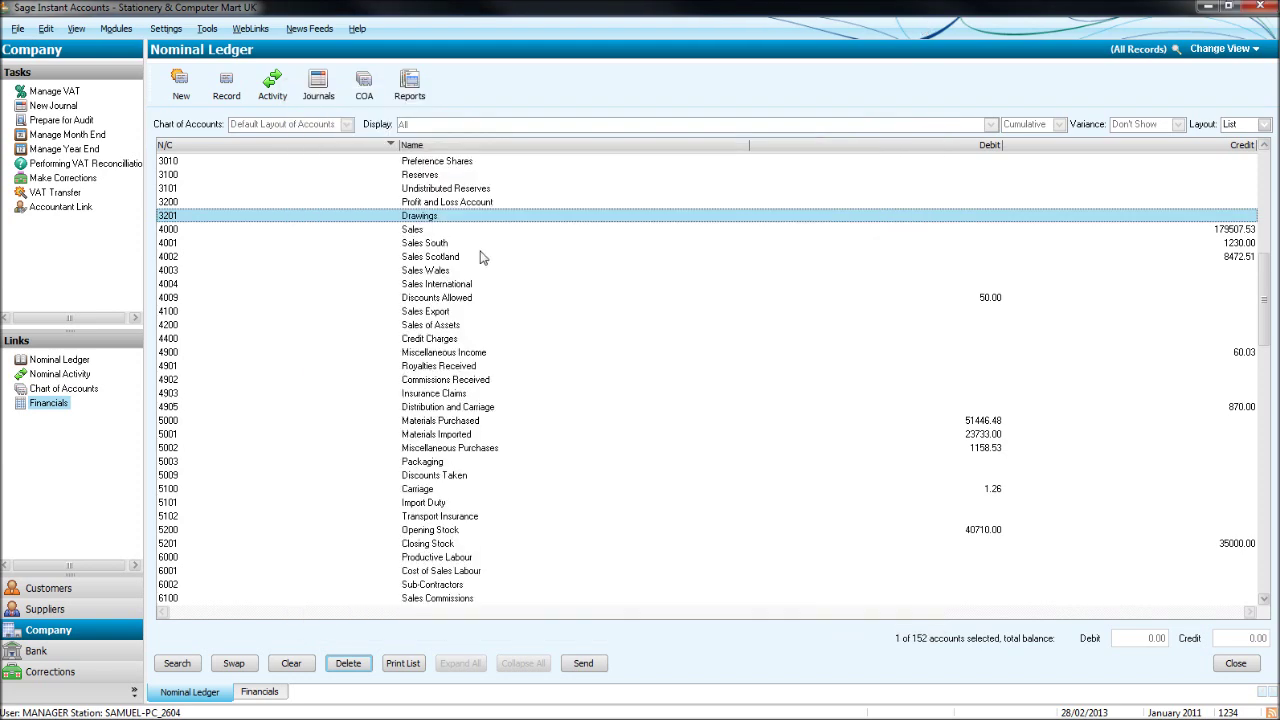
Step: Find account 5000 Materials Purchased in the ledger and open its nominal record details
left_click(478, 218)
scroll(478, 226, "up", 13)
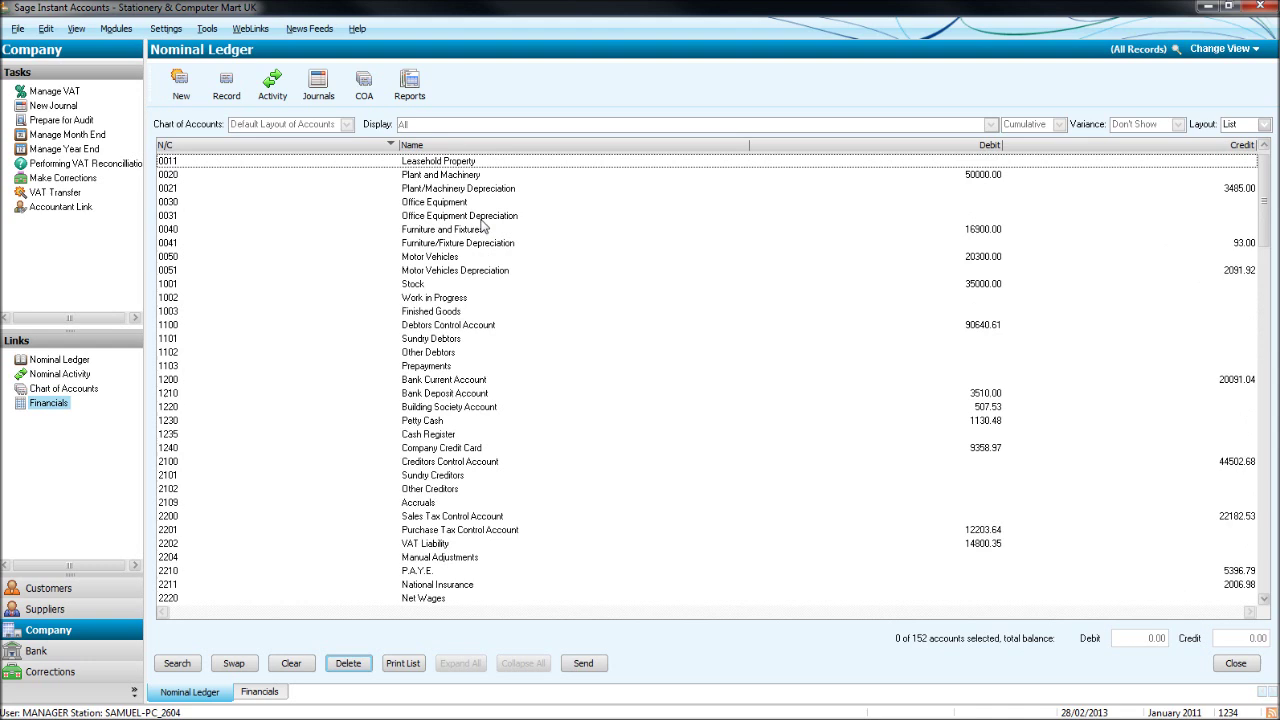
scroll(484, 226, "up", 1)
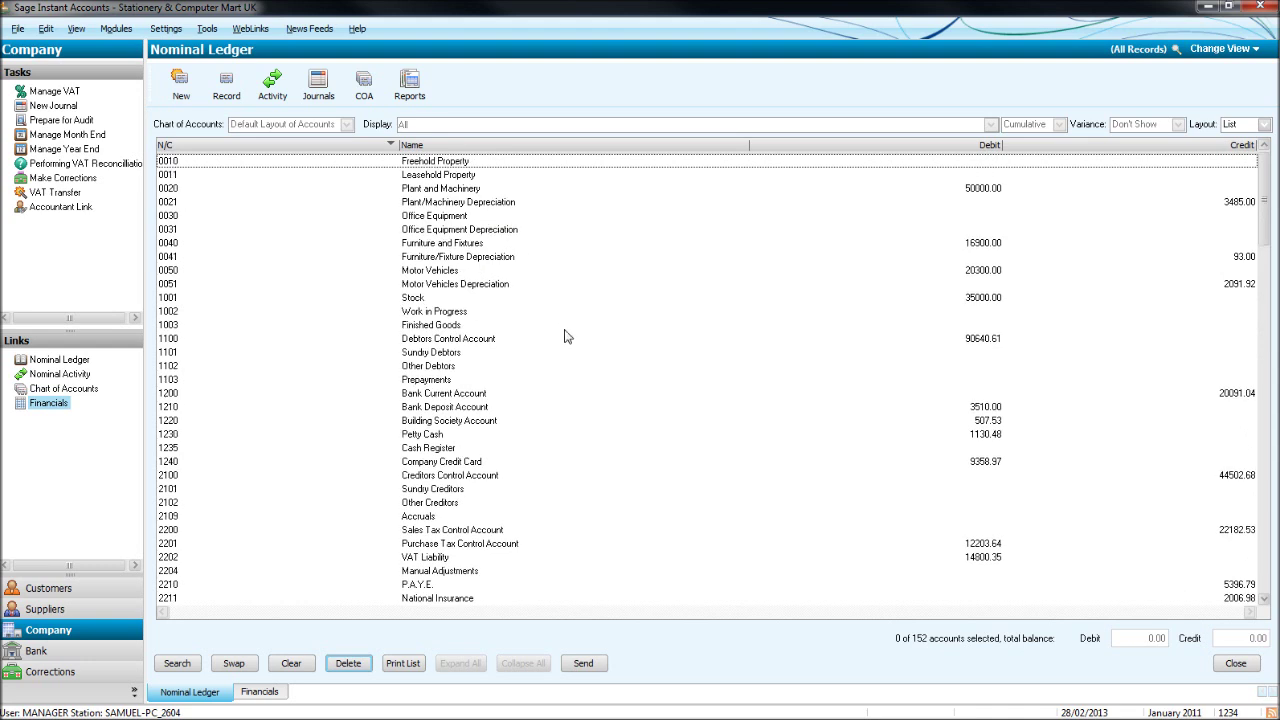
key("Down")
key("Down")
key("Down")
key("Down")
key("Down")
key("Down")
key("Down")
key("Down")
scroll(567, 343, "down", 15)
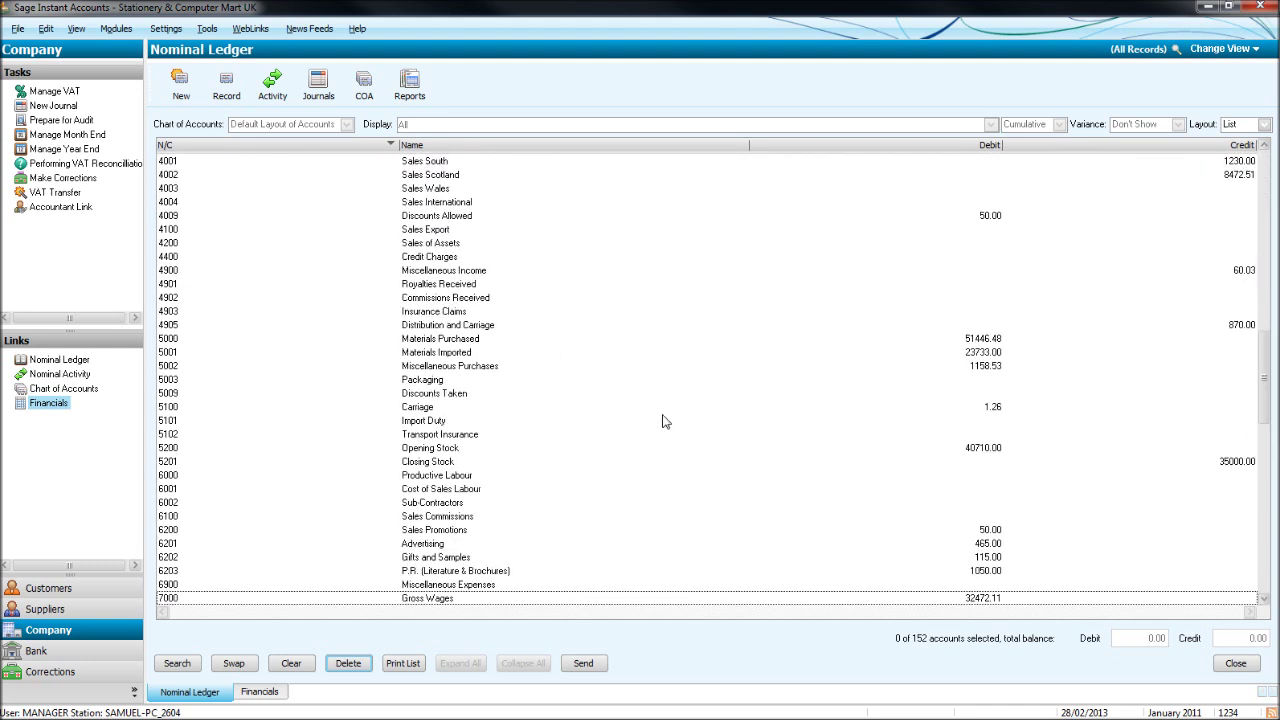
left_click(757, 344)
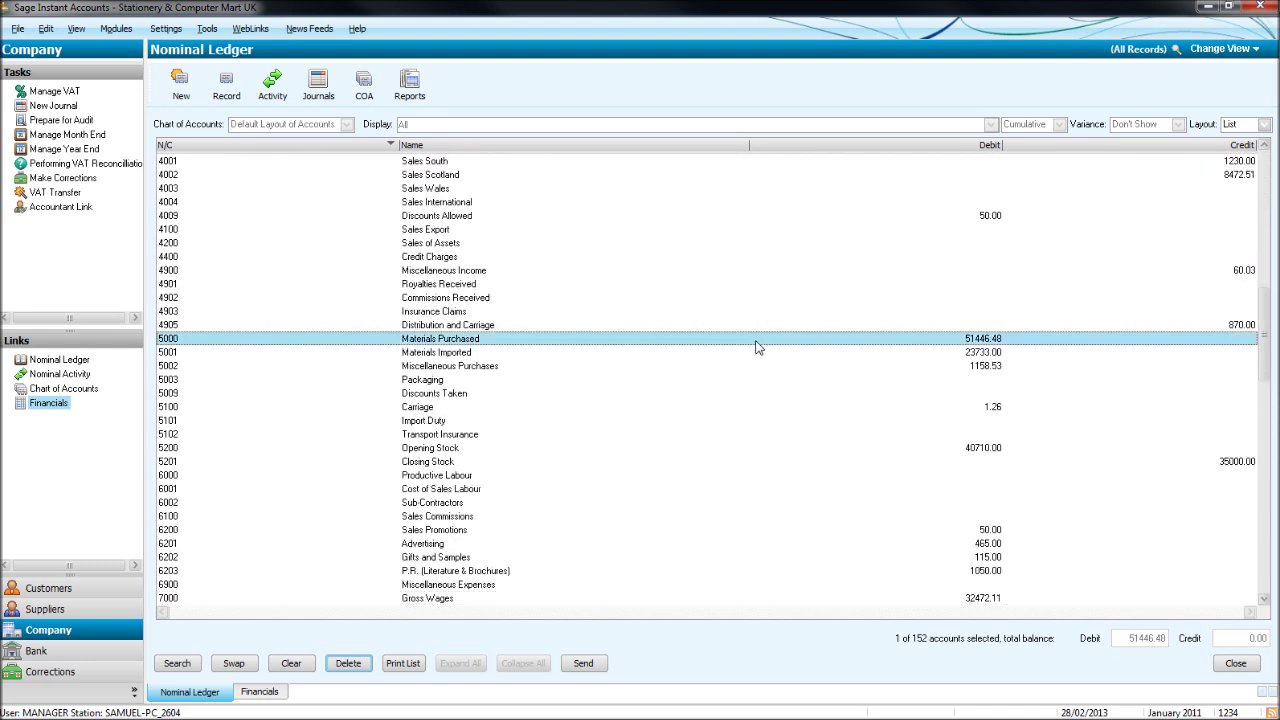
double_click(526, 342)
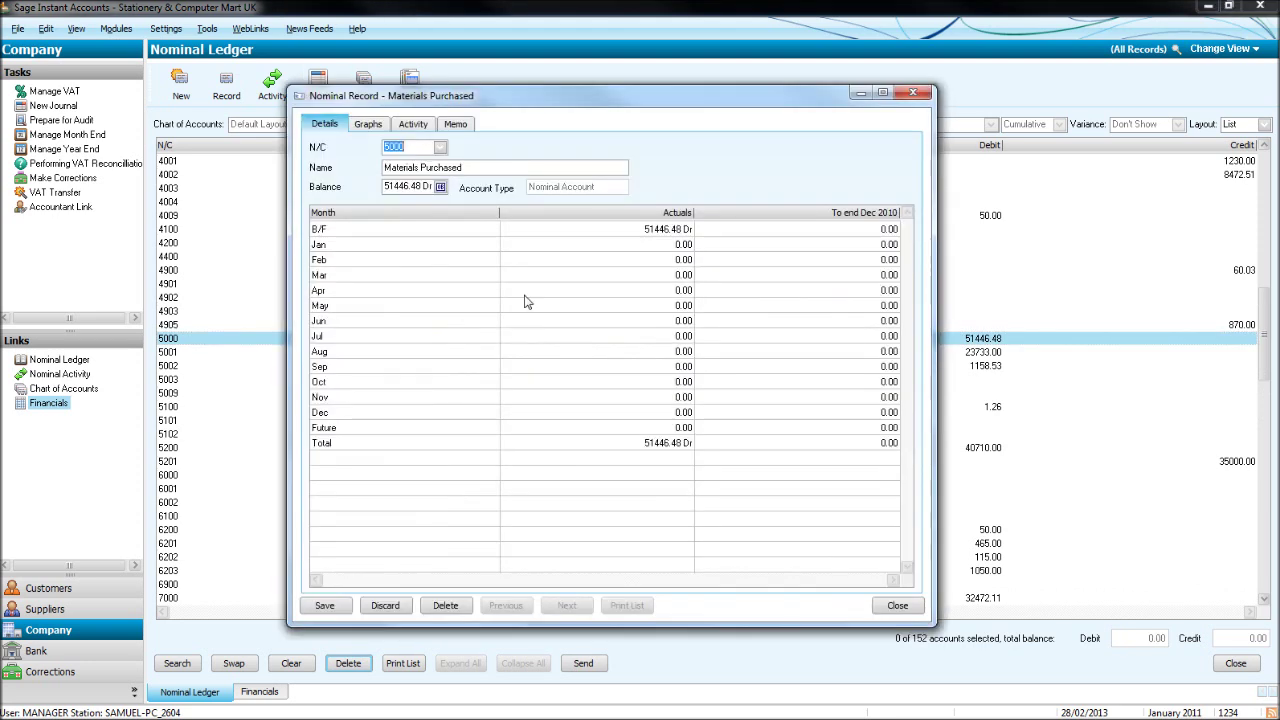
left_click(468, 172)
left_click(492, 174)
Step: Show the Materials Purchased Activity tab and scroll through its 2009 purchase transactions
left_click(413, 125)
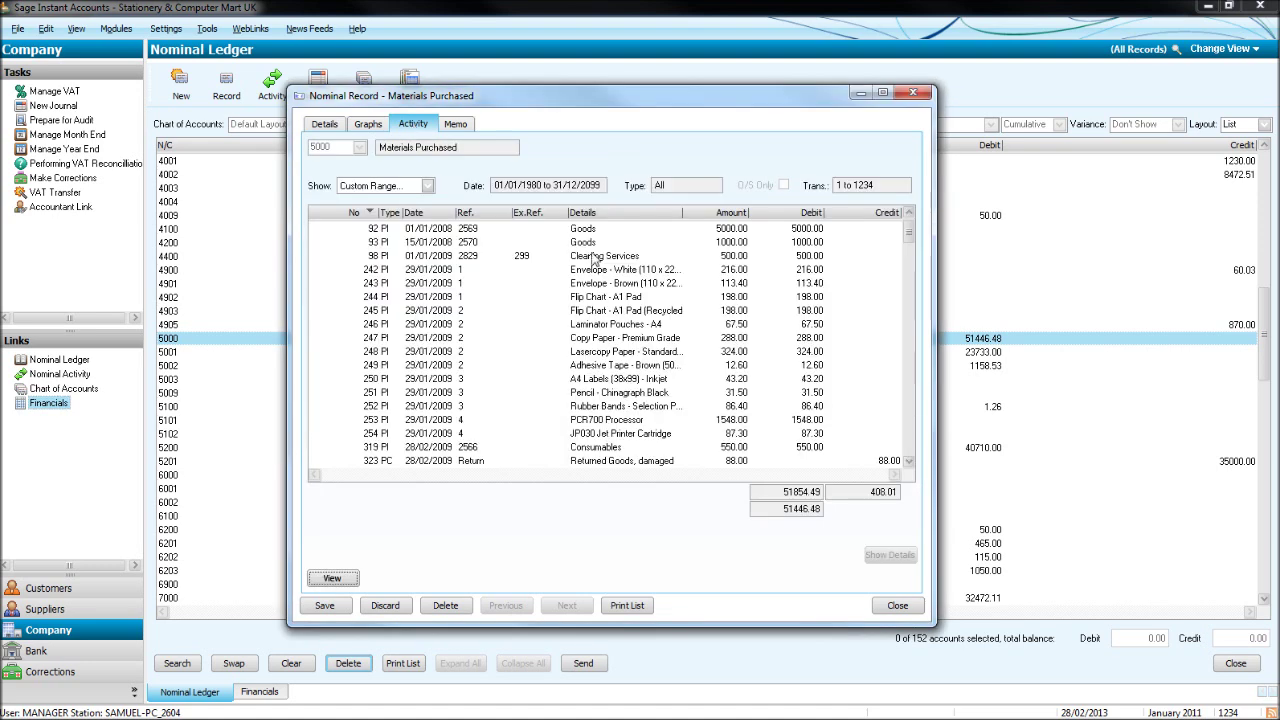
left_click(906, 300)
scroll(906, 300, "down", 15)
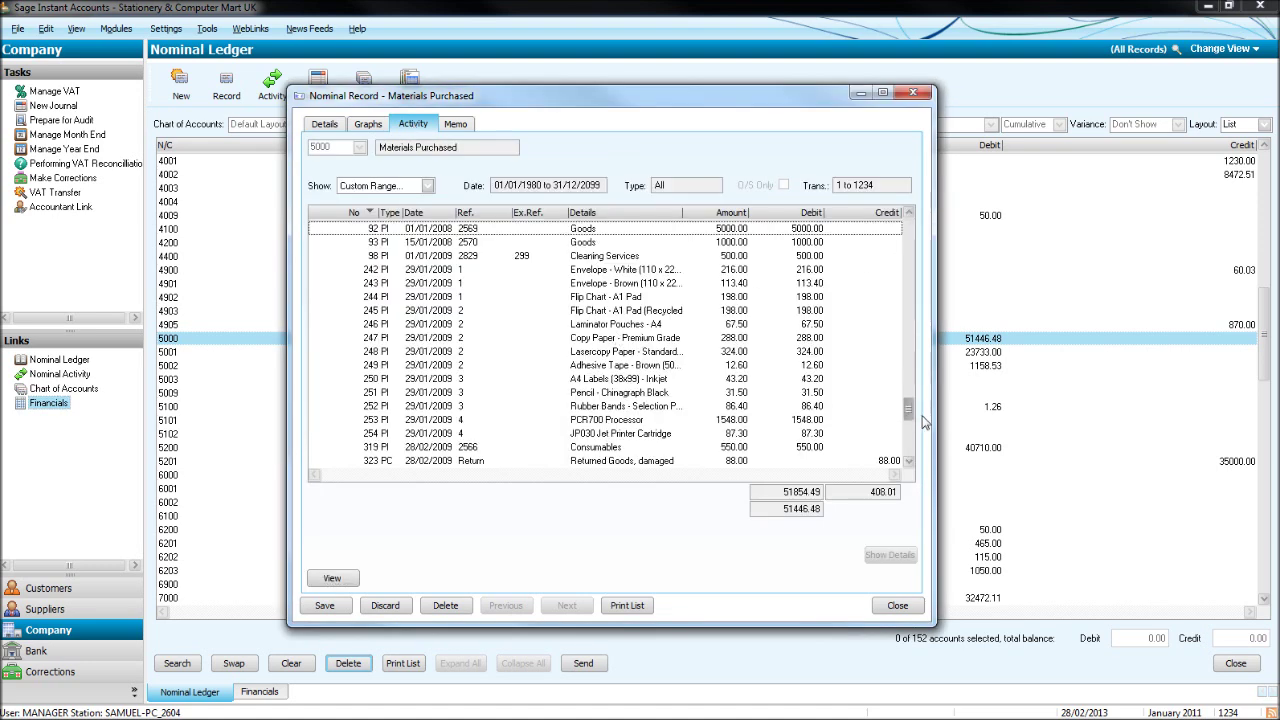
scroll(752, 355, "up", 15)
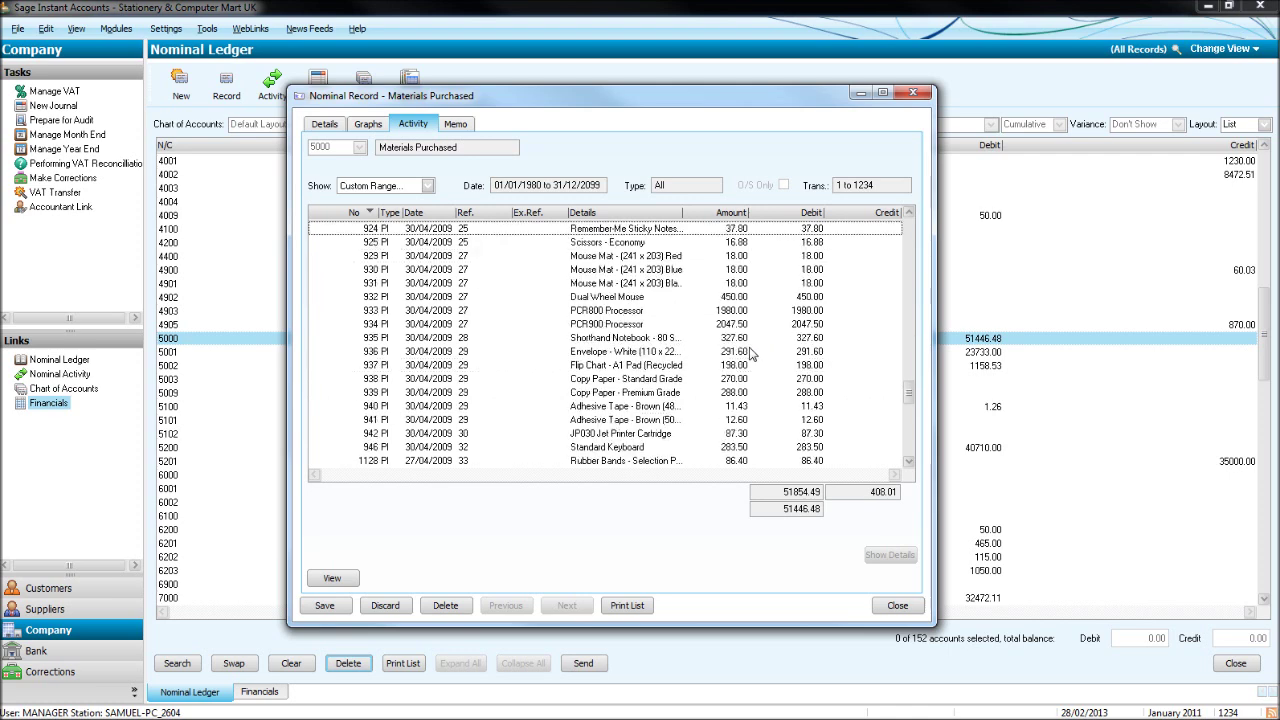
scroll(752, 355, "up", 15)
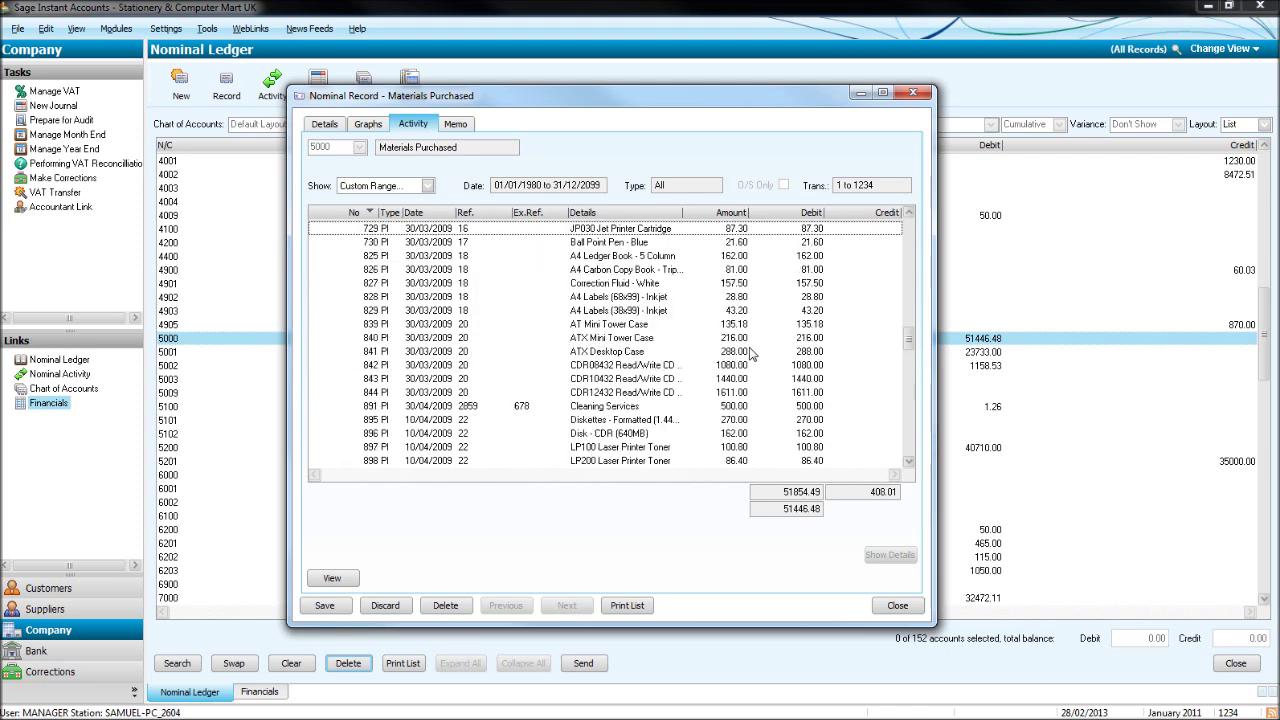
scroll(752, 355, "up", 2)
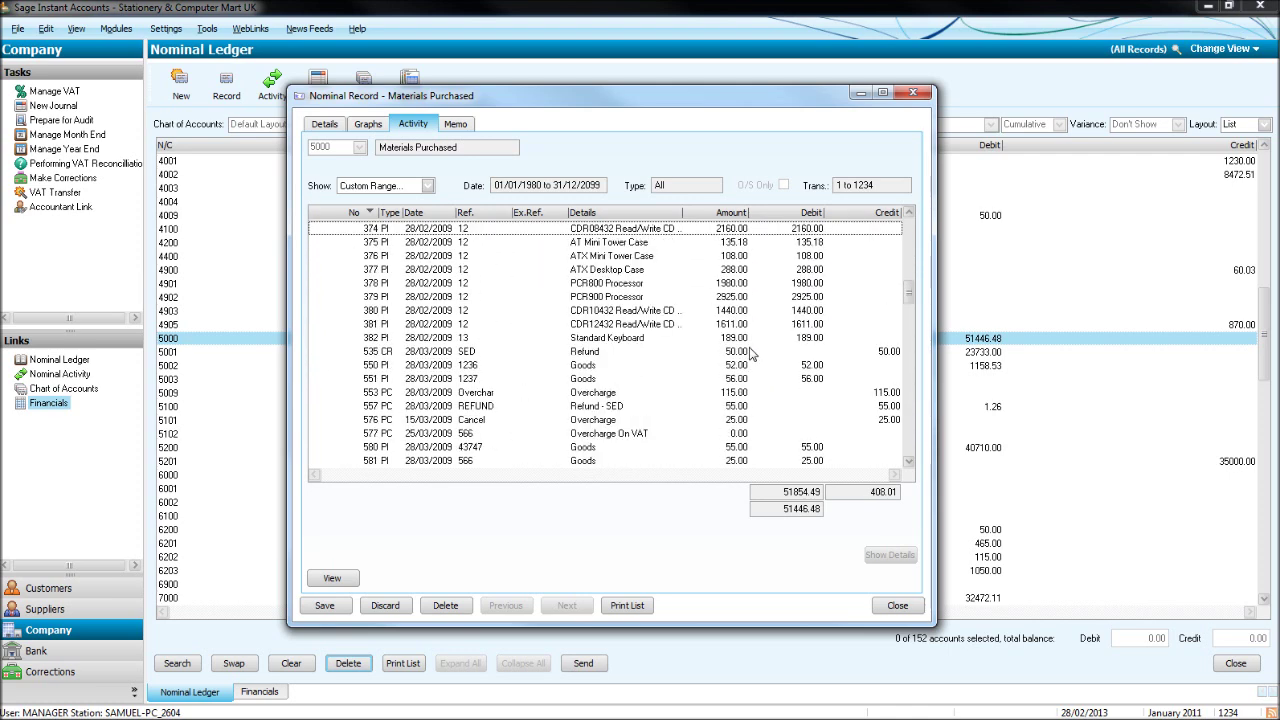
scroll(752, 355, "up", 10)
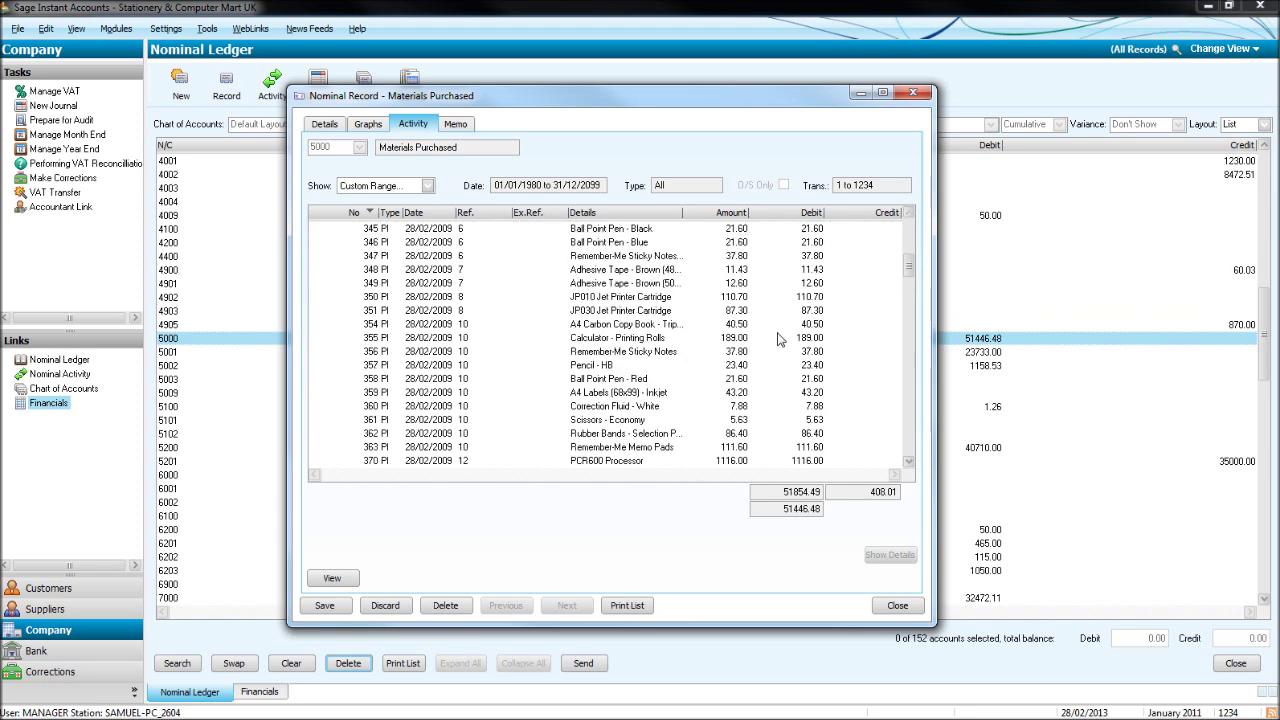
scroll(765, 343, "up", 3)
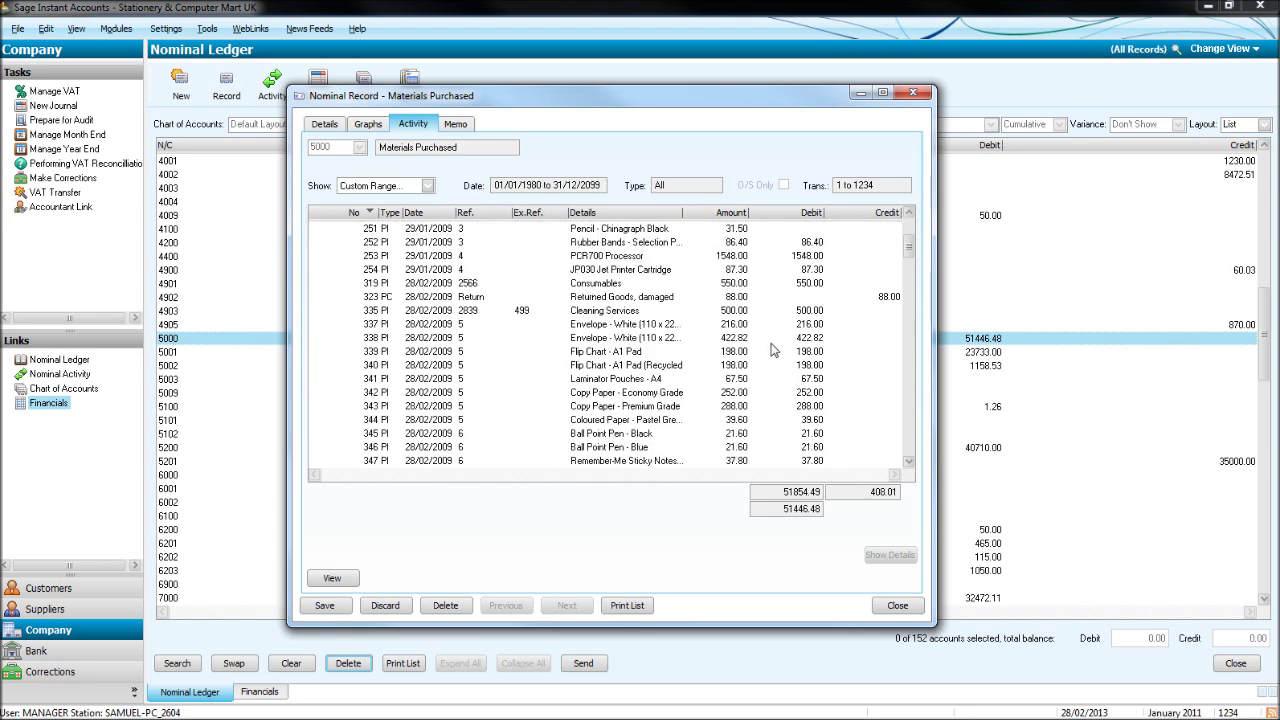
Step: Sort the activity by date both ways, by details, by amount both ways, then by transaction number
left_click(428, 213)
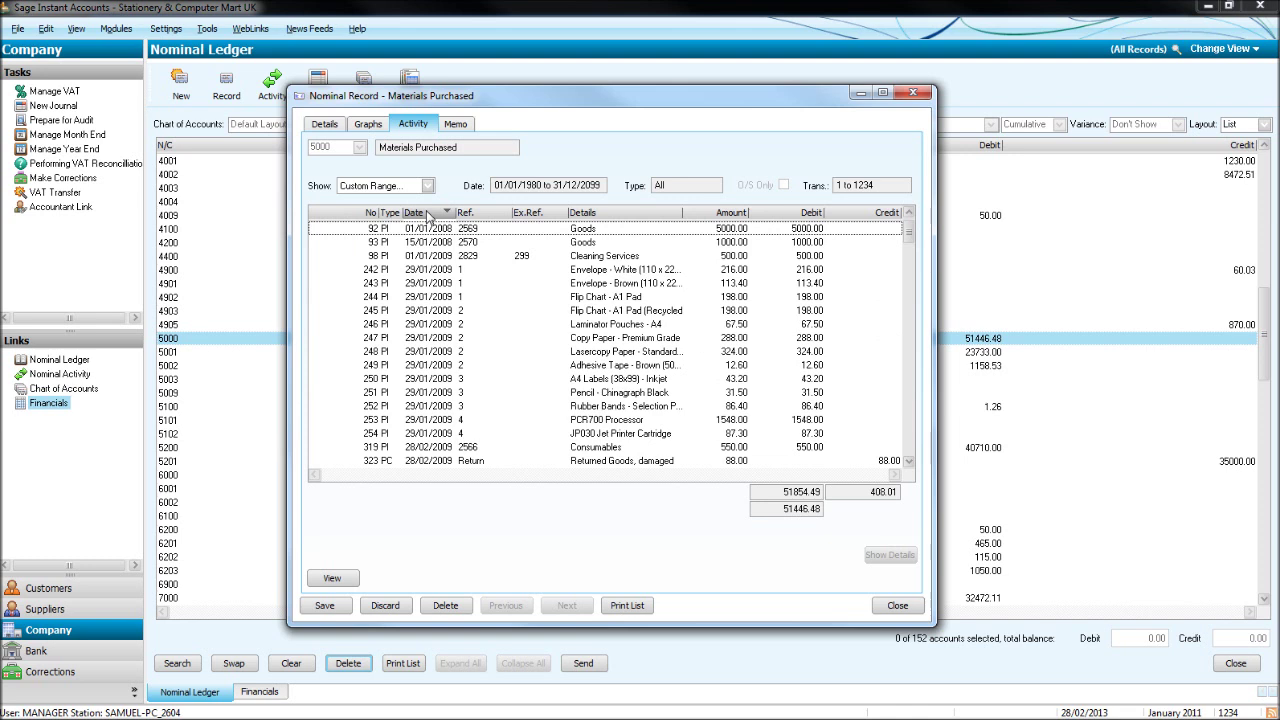
left_click(428, 213)
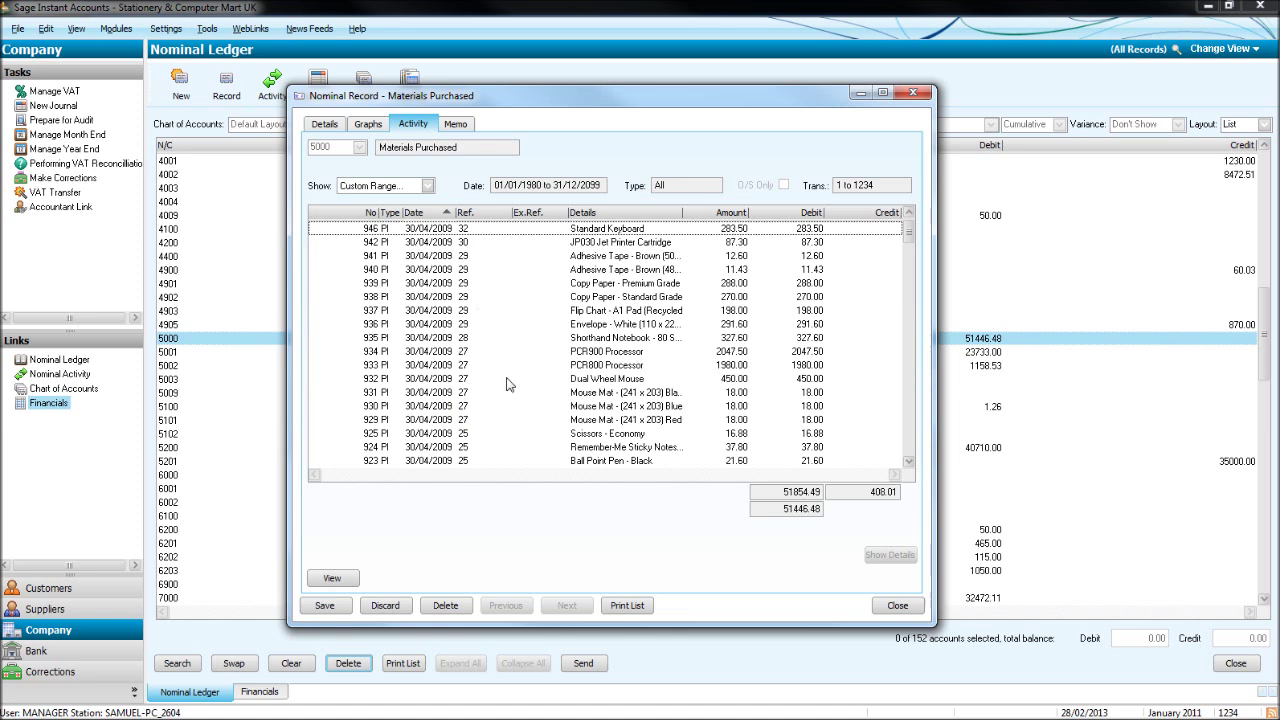
left_click(616, 214)
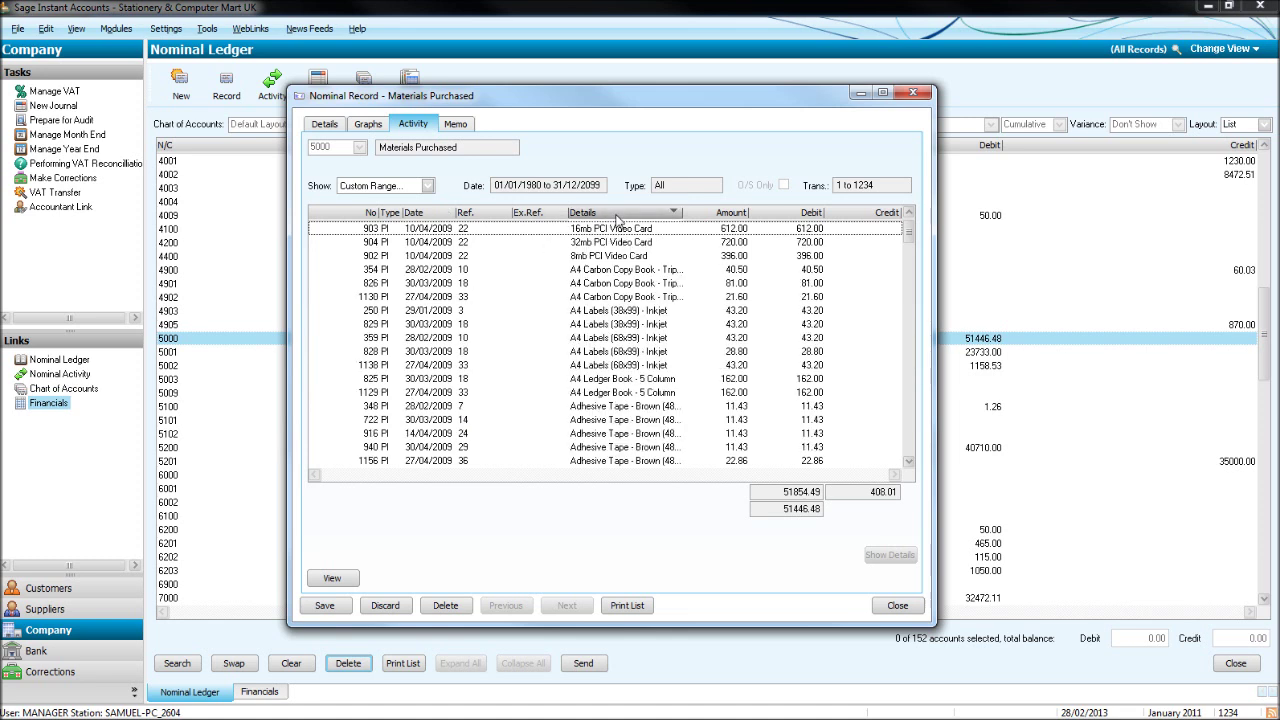
left_click(715, 213)
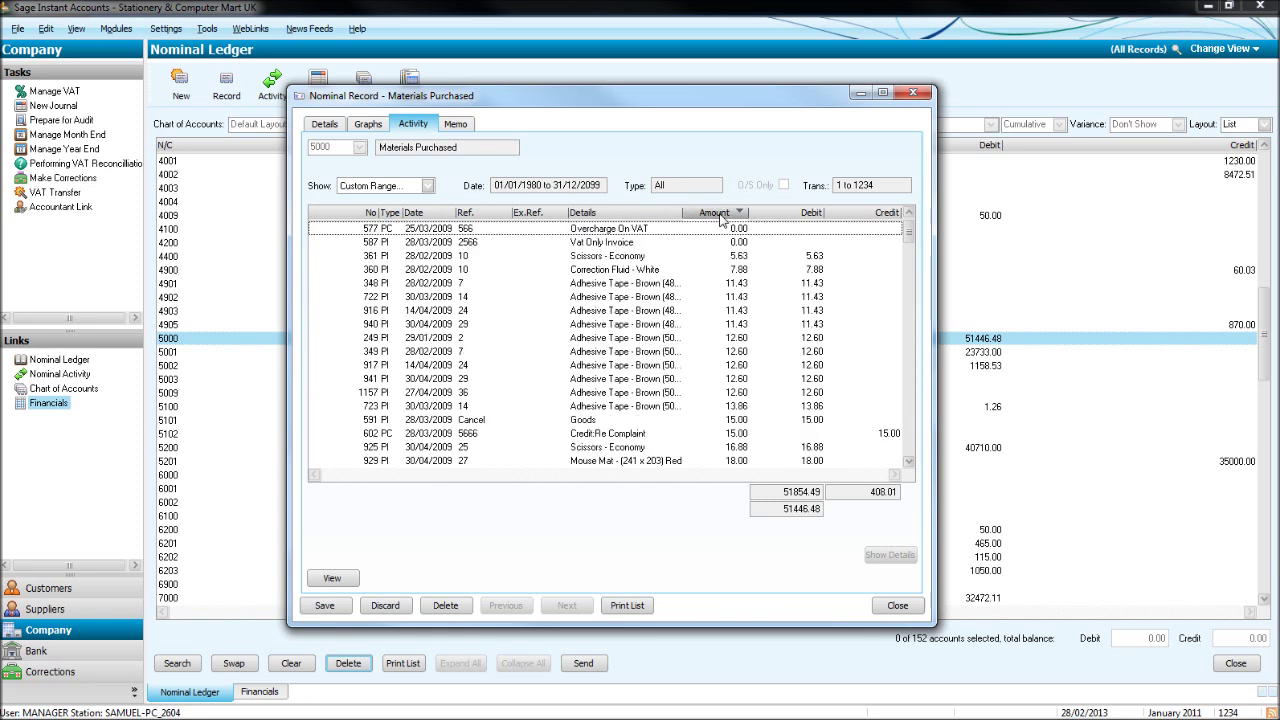
left_click(728, 220)
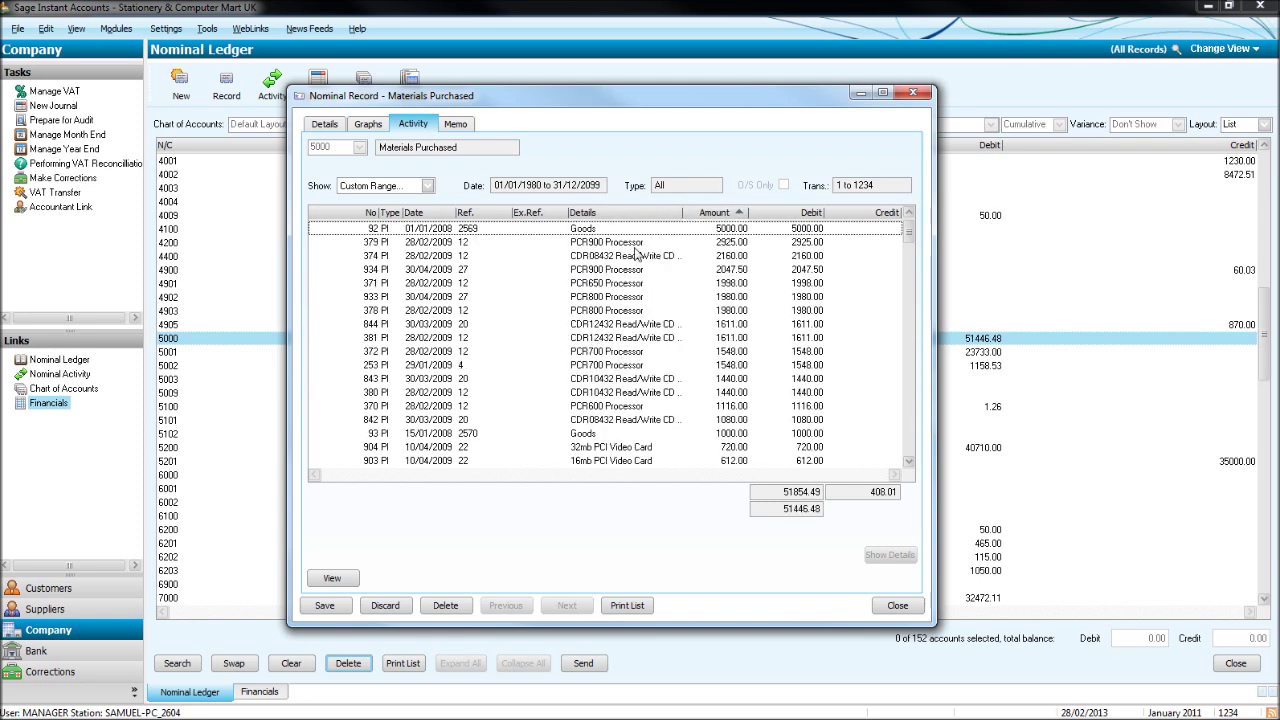
left_click(358, 215)
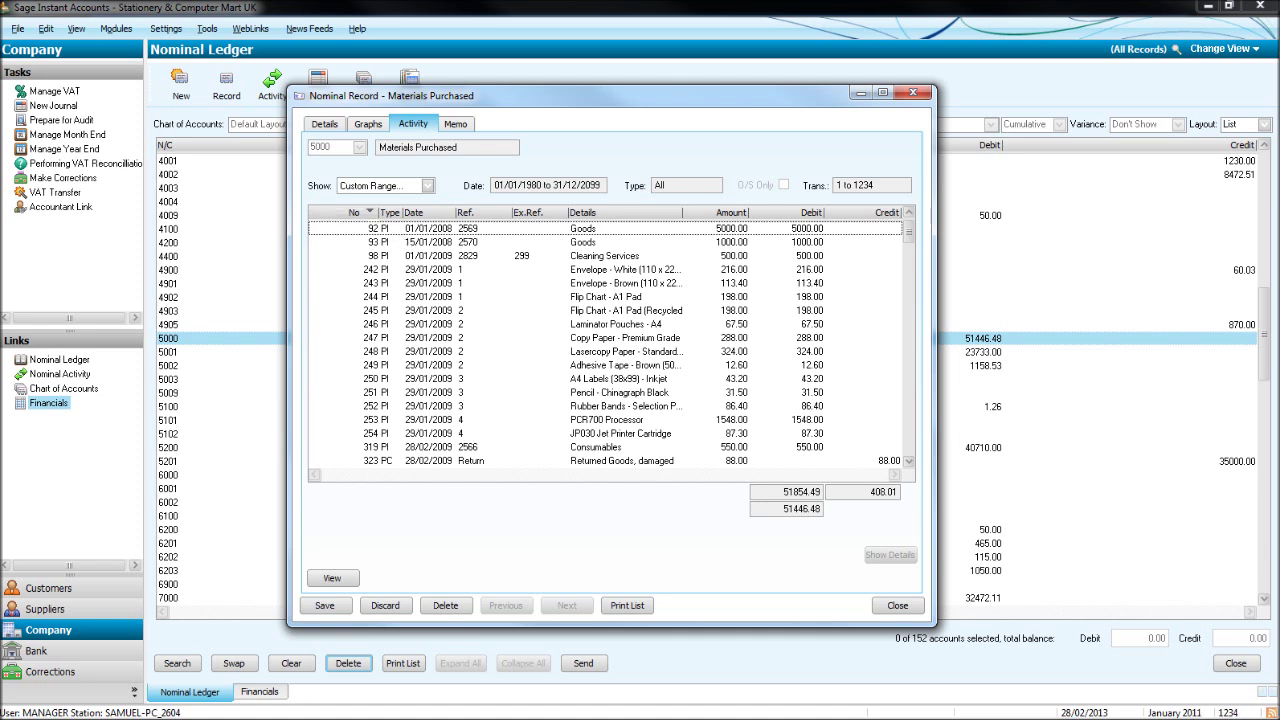
left_click(1240, 712)
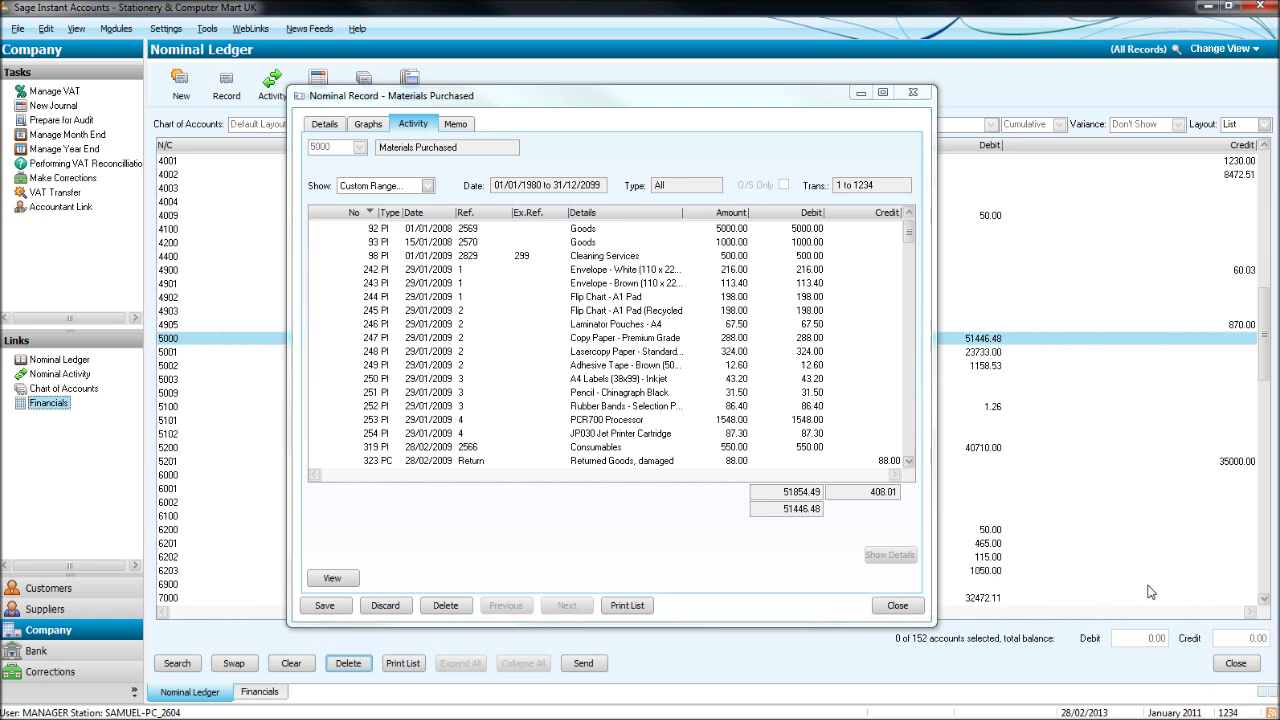
left_click(363, 230)
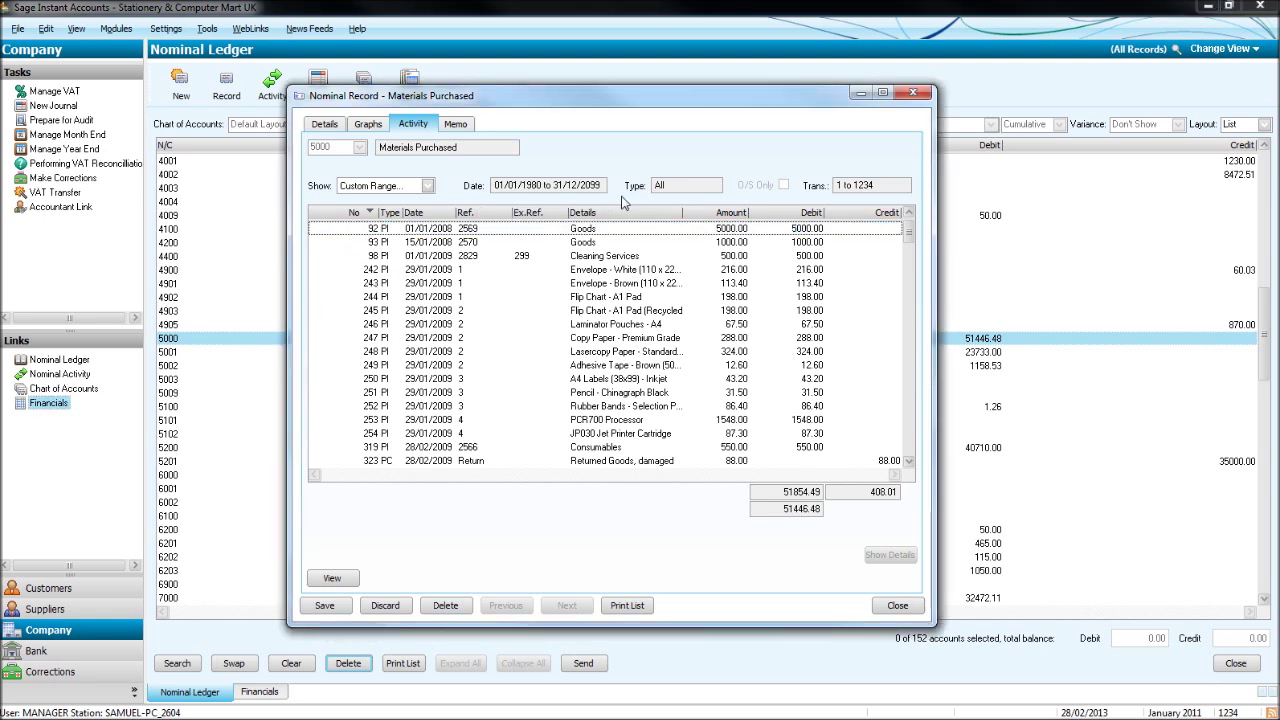
Step: Open 5002 Miscellaneous Purchases, sort its activity by date, then close the record
left_click(912, 94)
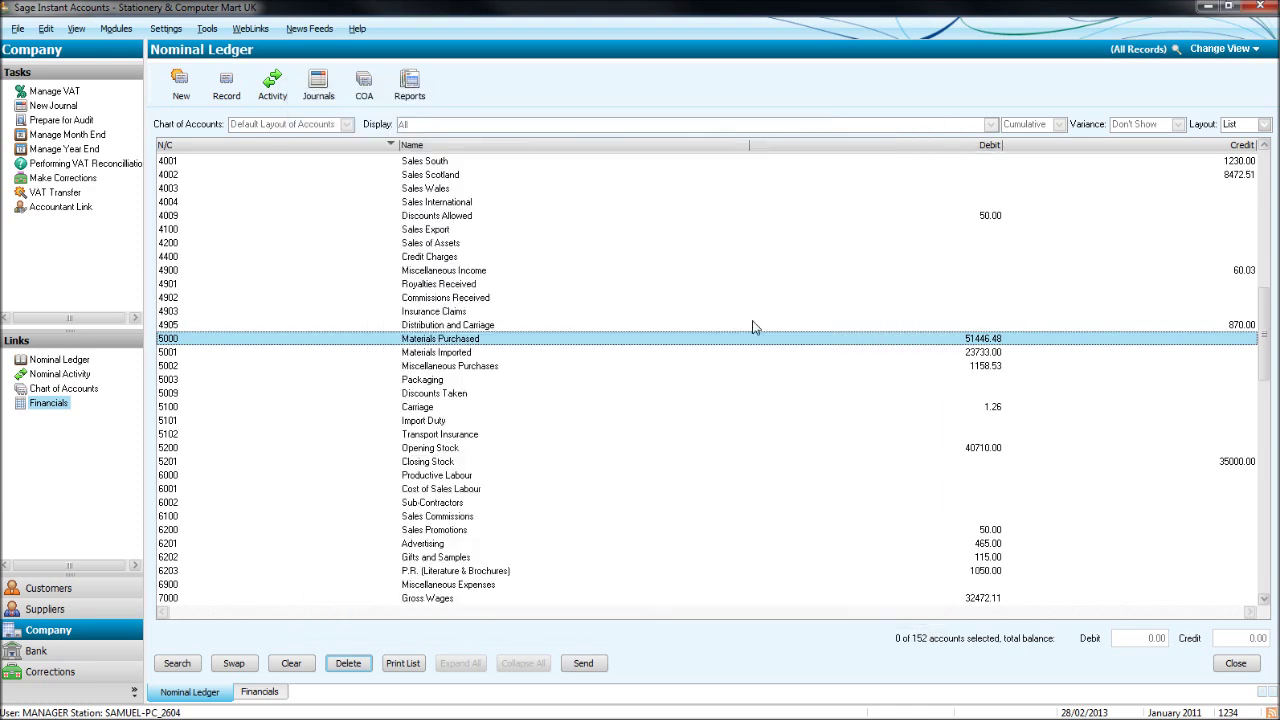
double_click(590, 366)
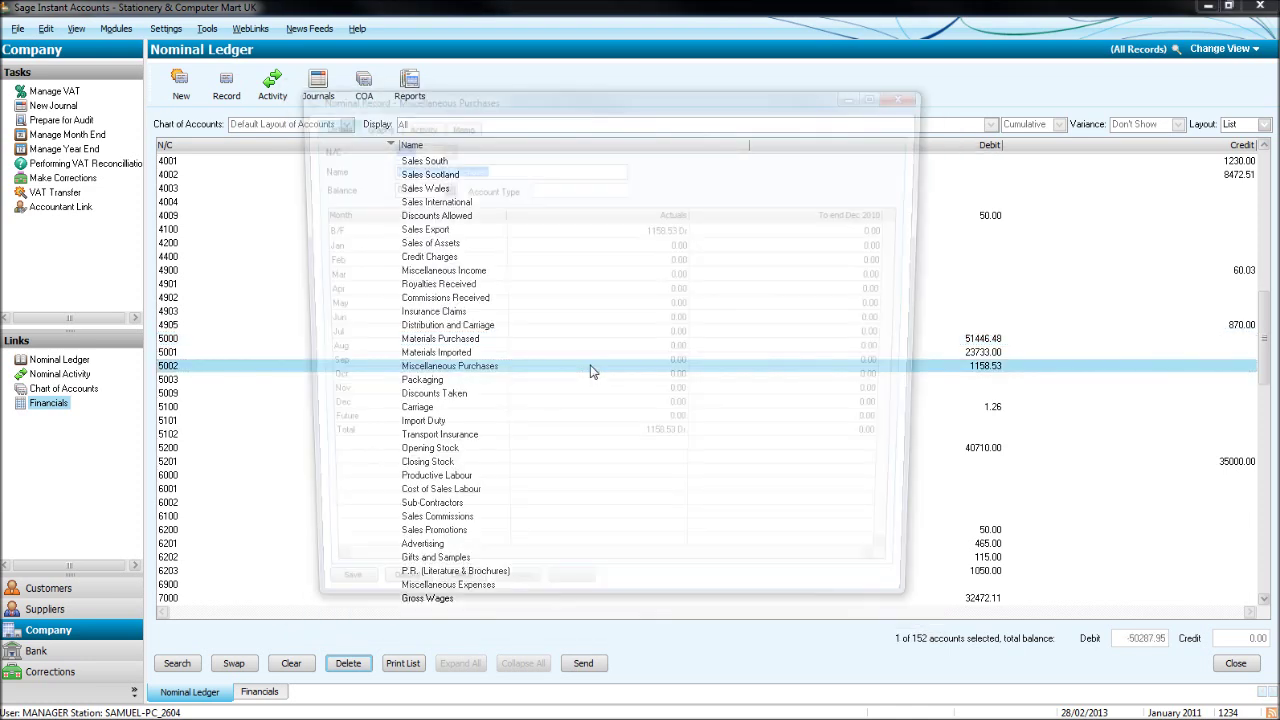
left_click(412, 126)
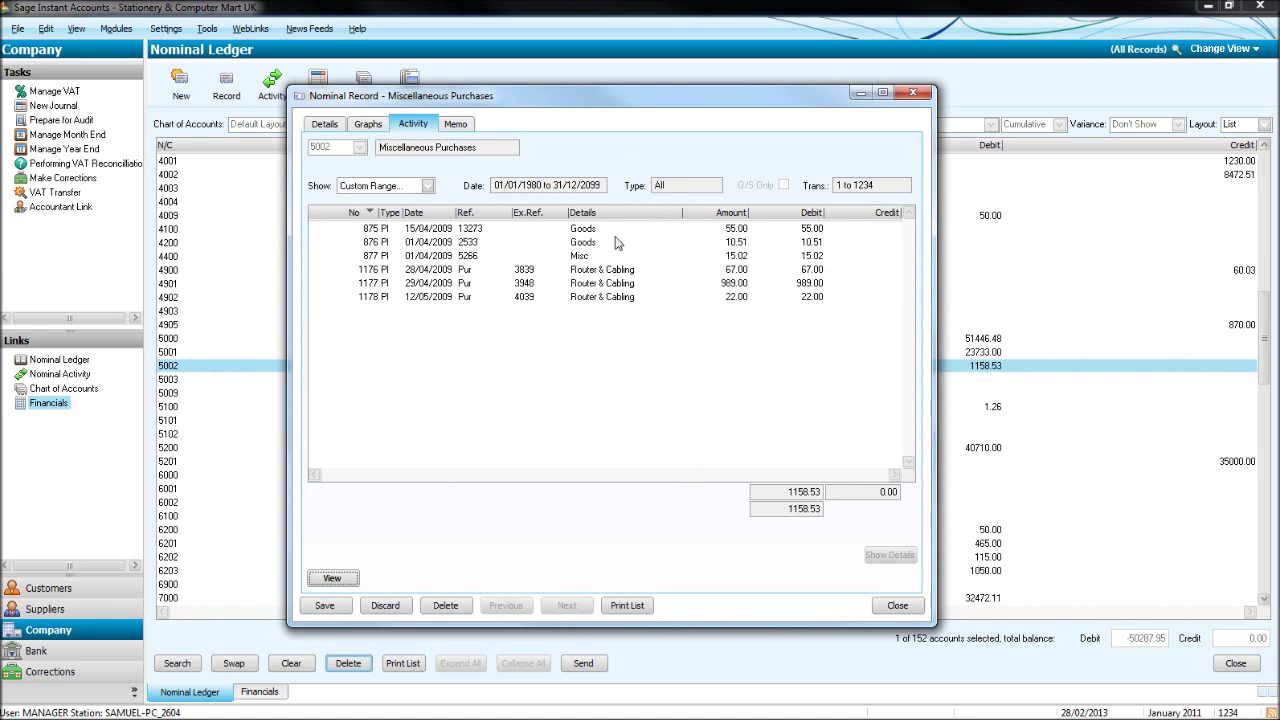
left_click(439, 213)
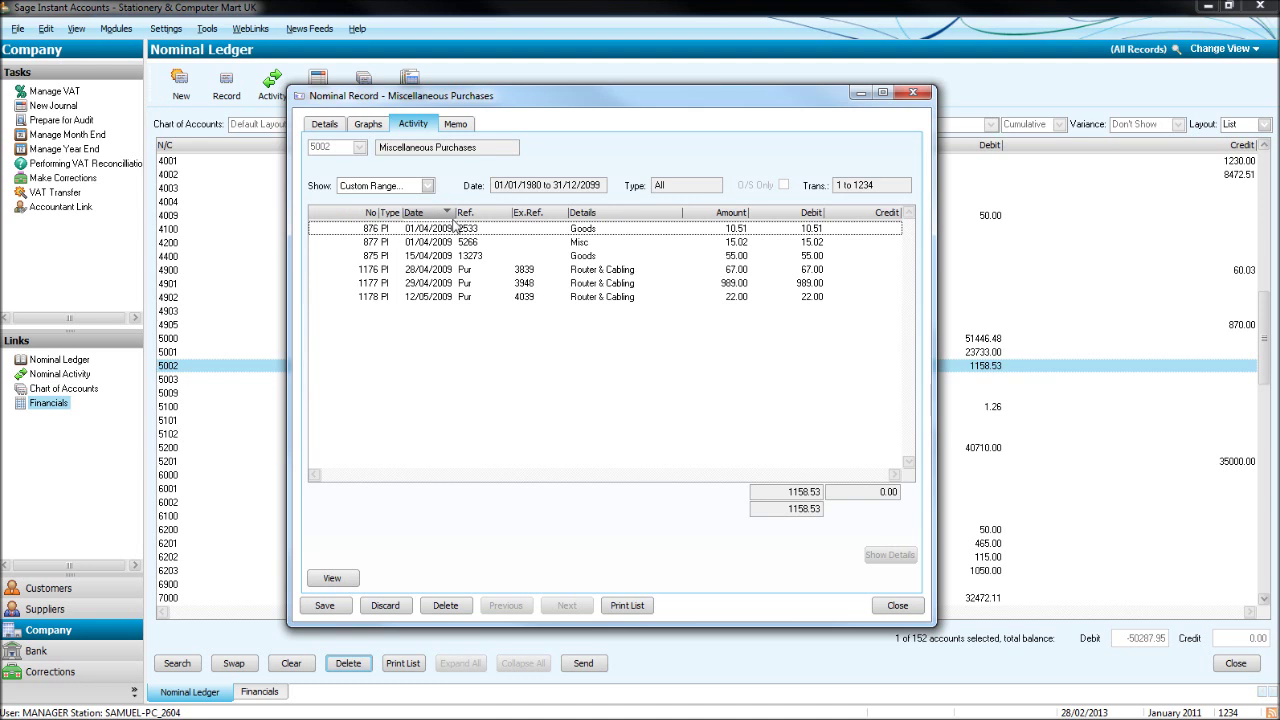
left_click(912, 92)
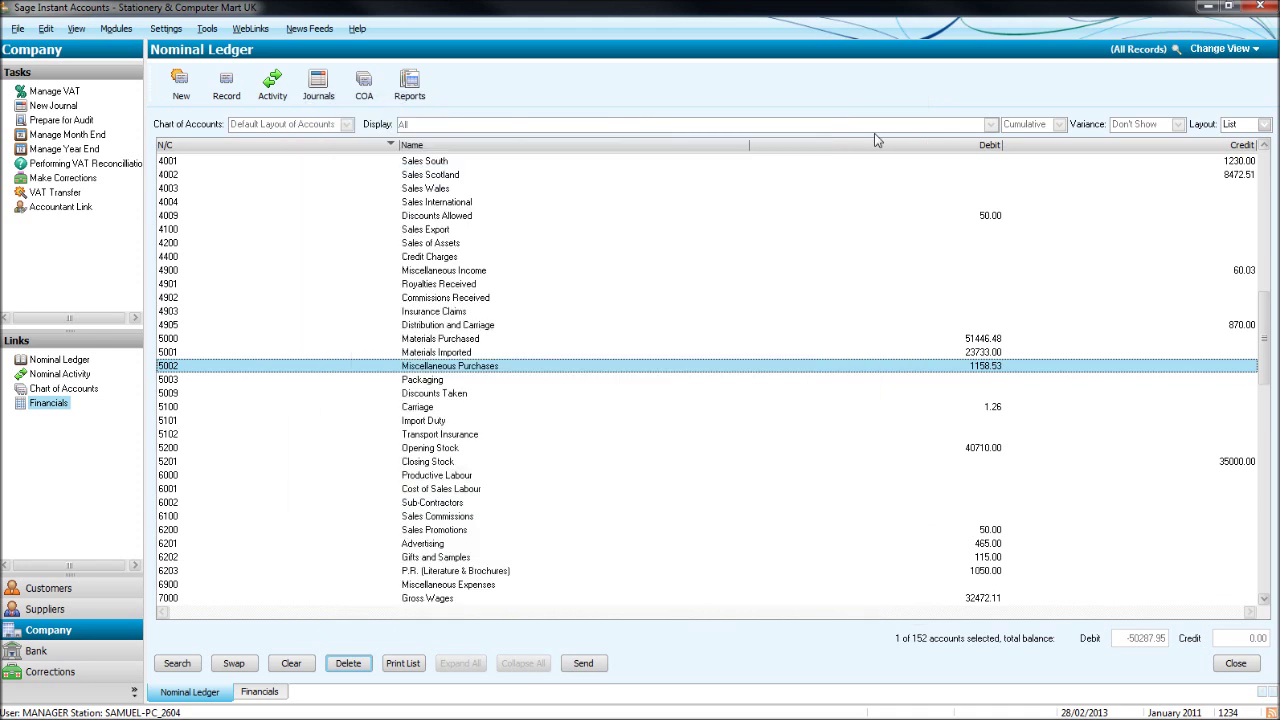
left_click(515, 370)
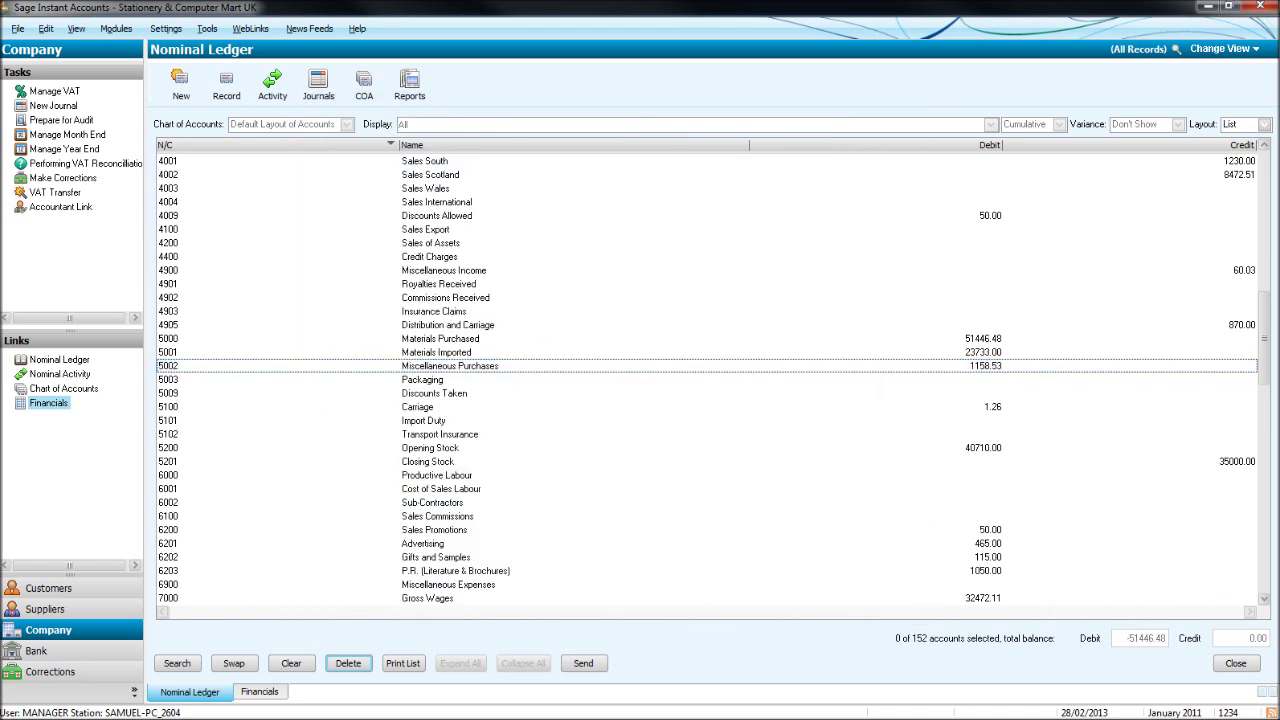